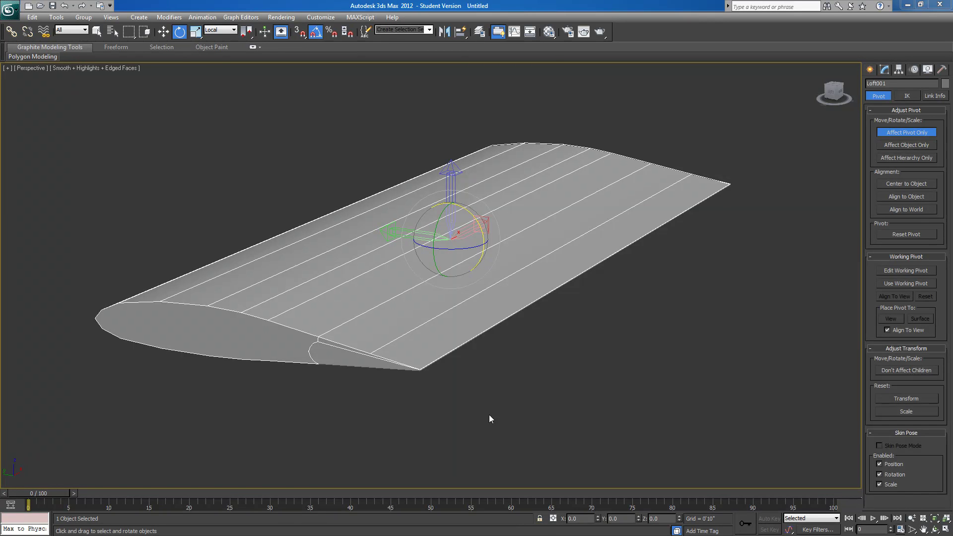
Step: Select the wing's trailing-edge control surface and examine its pivot at the rounded hinge edge in perspective and orthographic side views
{"action": "middle_click_drag", "start_coordinate": [517, 345], "coordinate": [513, 304], "text": "alt"}
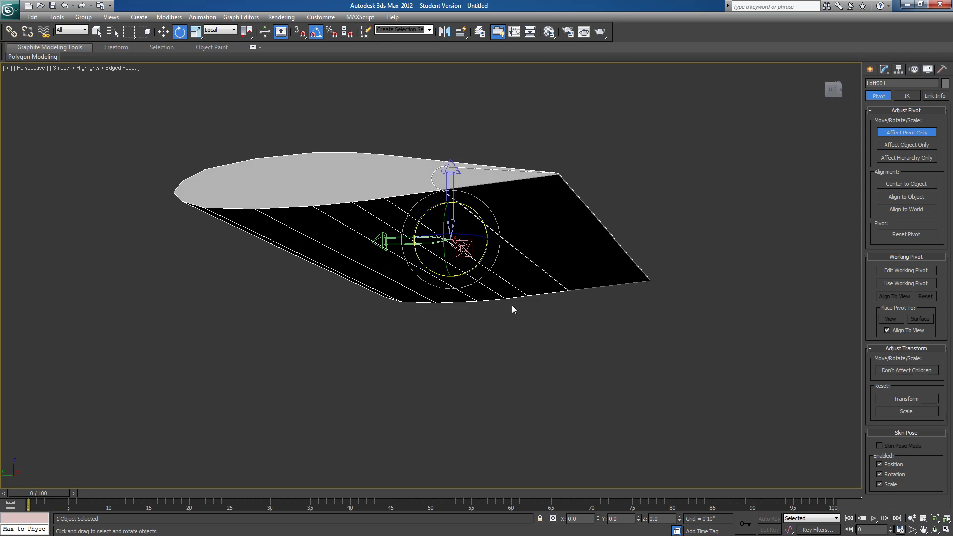
{"action": "middle_click_drag", "start_coordinate": [541, 266], "coordinate": [533, 291], "text": "alt"}
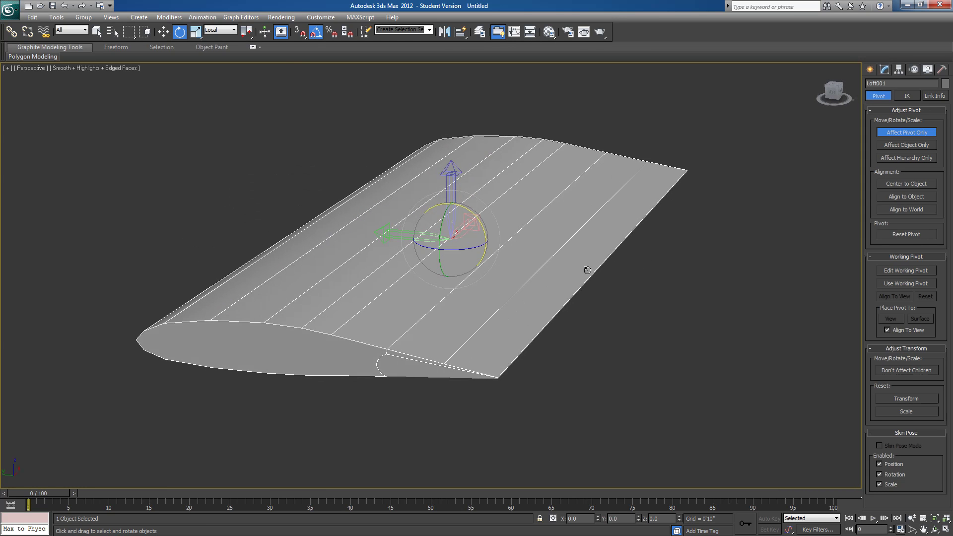
{"action": "middle_click_drag", "start_coordinate": [588, 270], "coordinate": [612, 257], "text": "alt"}
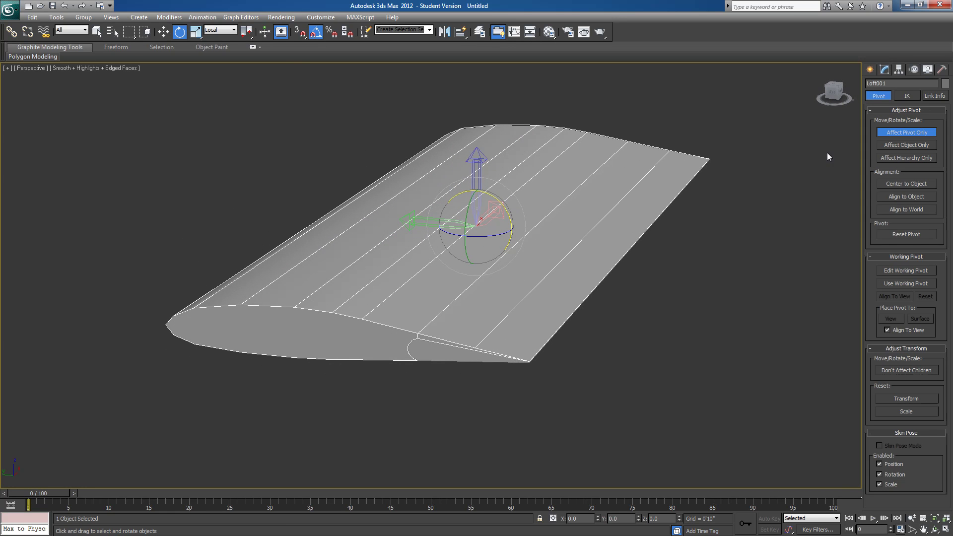
{"action": "middle_click_drag", "start_coordinate": [735, 221], "coordinate": [682, 212], "text": "alt"}
{"action": "left_click", "coordinate": [367, 346]}
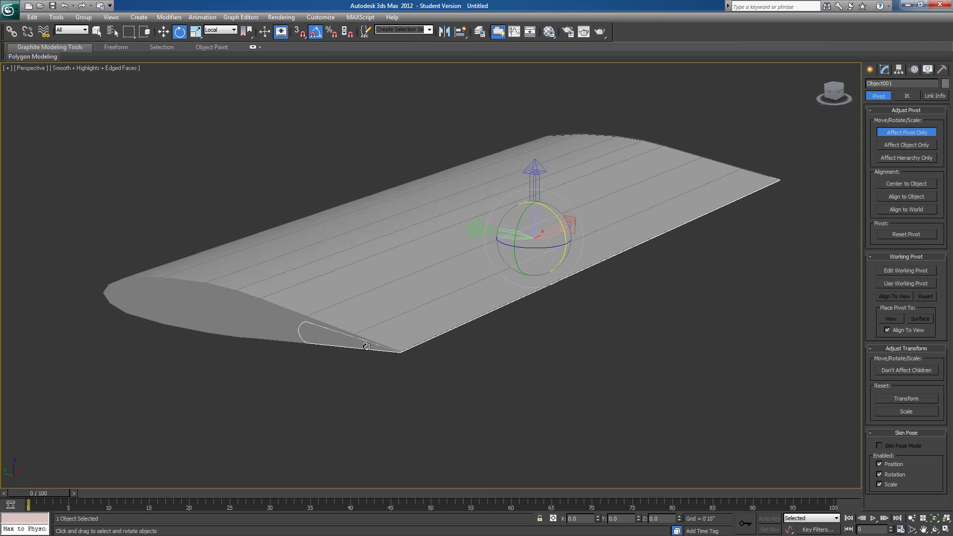
{"action": "left_click", "coordinate": [828, 93]}
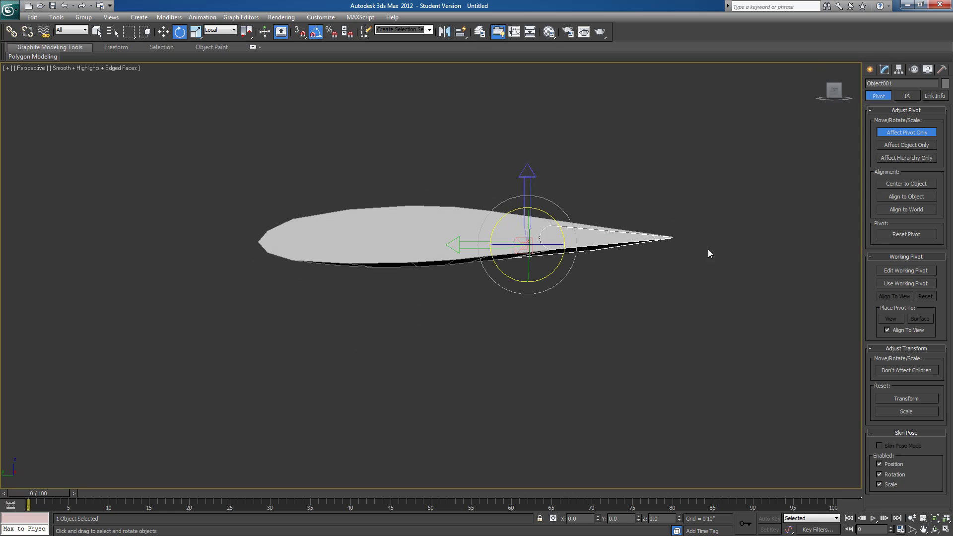
{"action": "key", "text": "u"}
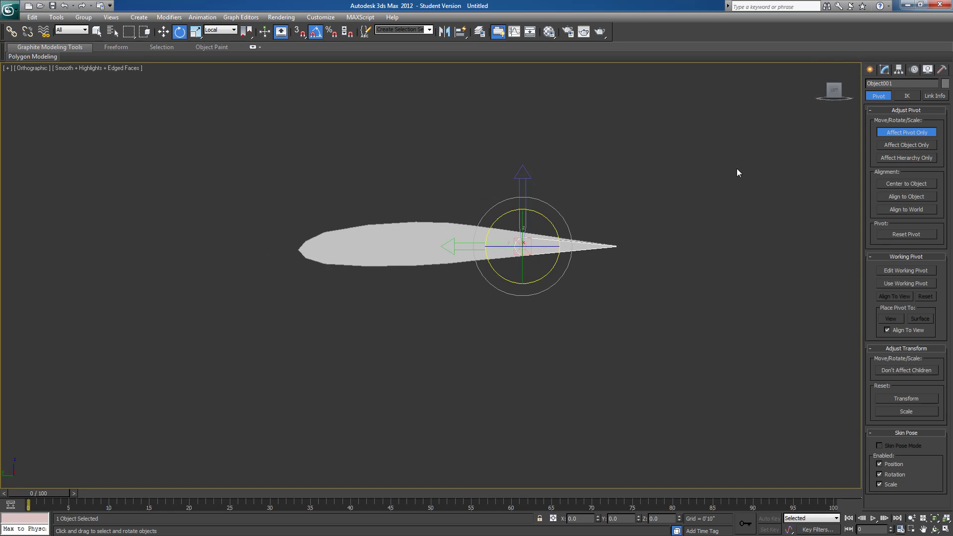
{"action": "scroll", "coordinate": [579, 278], "scroll_direction": "up", "scroll_amount": 6}
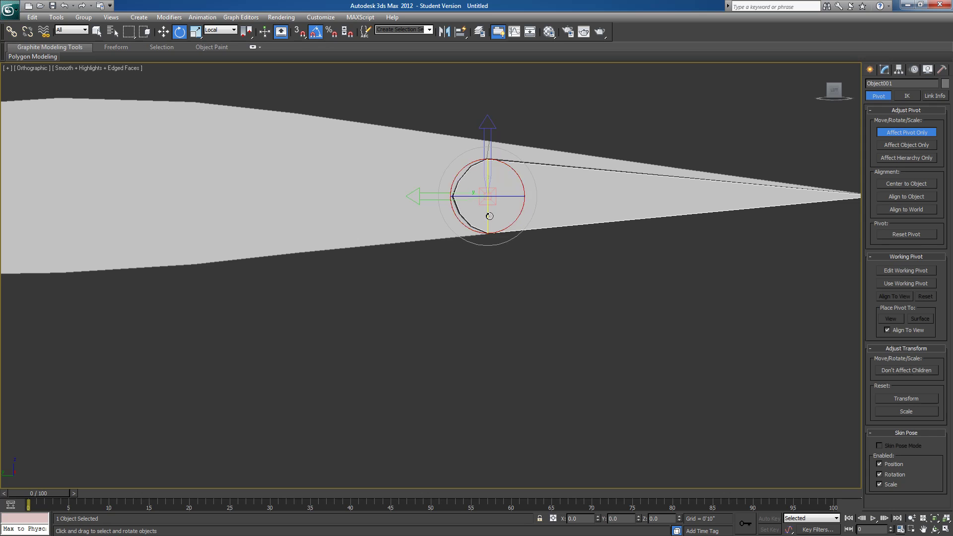
{"action": "scroll", "coordinate": [541, 334], "scroll_direction": "down", "scroll_amount": 4}
{"action": "middle_click_drag", "start_coordinate": [568, 340], "coordinate": [536, 342], "text": "alt"}
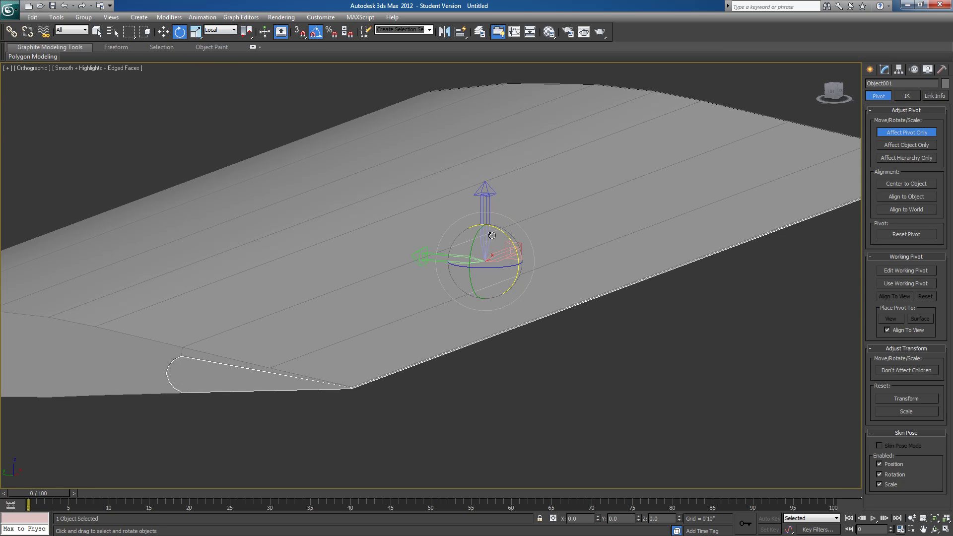
Step: Leave pivot-only adjustment and try rotating the control surface about its hinge pivot
{"action": "left_click", "coordinate": [889, 131]}
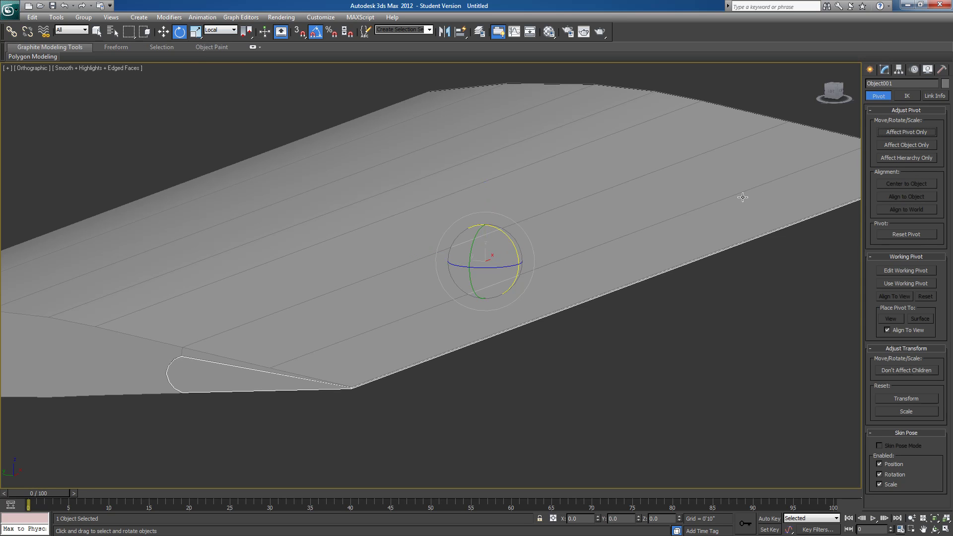
{"action": "mouse_move", "coordinate": [504, 232]}
{"action": "left_mouse_down"}
{"action": "mouse_move", "coordinate": [525, 262]}
{"action": "mouse_move", "coordinate": [509, 228]}
{"action": "mouse_move", "coordinate": [521, 234]}
{"action": "left_mouse_up"}
{"action": "right_click", "coordinate": [522, 234]}
{"action": "scroll", "coordinate": [556, 221], "scroll_direction": "up", "scroll_amount": 2}
{"action": "middle_click_drag", "start_coordinate": [556, 222], "coordinate": [655, 196]}
{"action": "scroll", "coordinate": [654, 201], "scroll_direction": "down", "scroll_amount": 5}
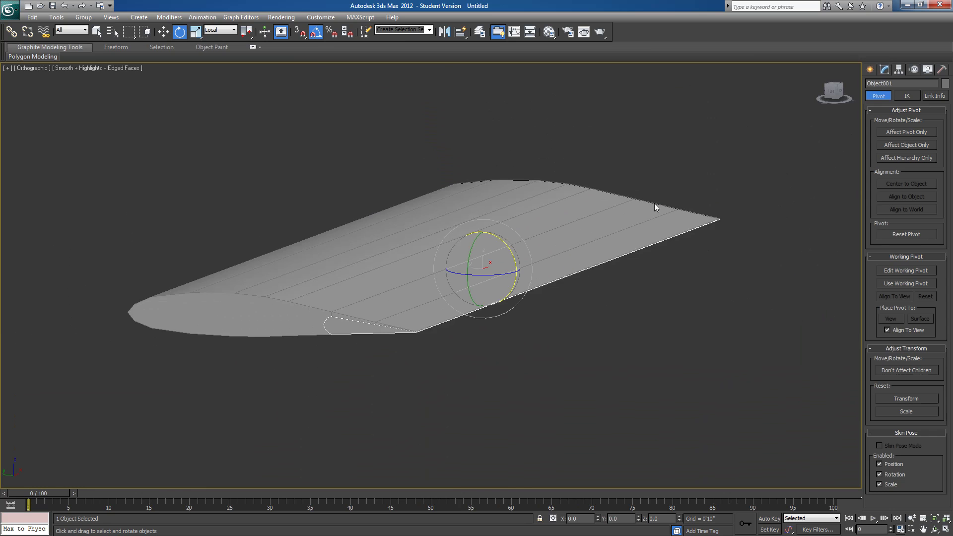
Step: Switch the viewport back to Perspective and frame the whole wing
{"action": "scroll", "coordinate": [484, 243], "scroll_direction": "up", "scroll_amount": 4}
{"action": "left_click", "coordinate": [39, 68]}
{"action": "left_click", "coordinate": [65, 106]}
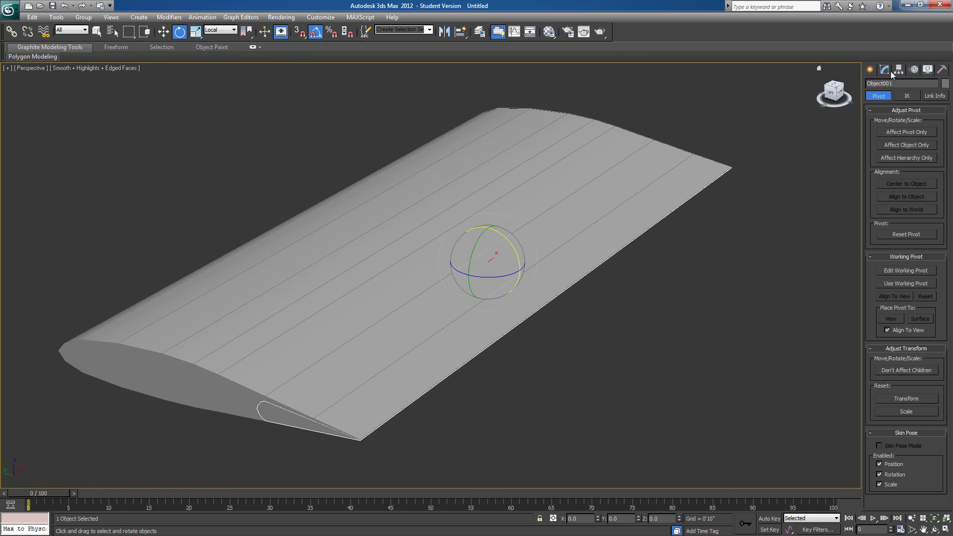
{"action": "scroll", "coordinate": [531, 285], "scroll_direction": "down", "scroll_amount": 2}
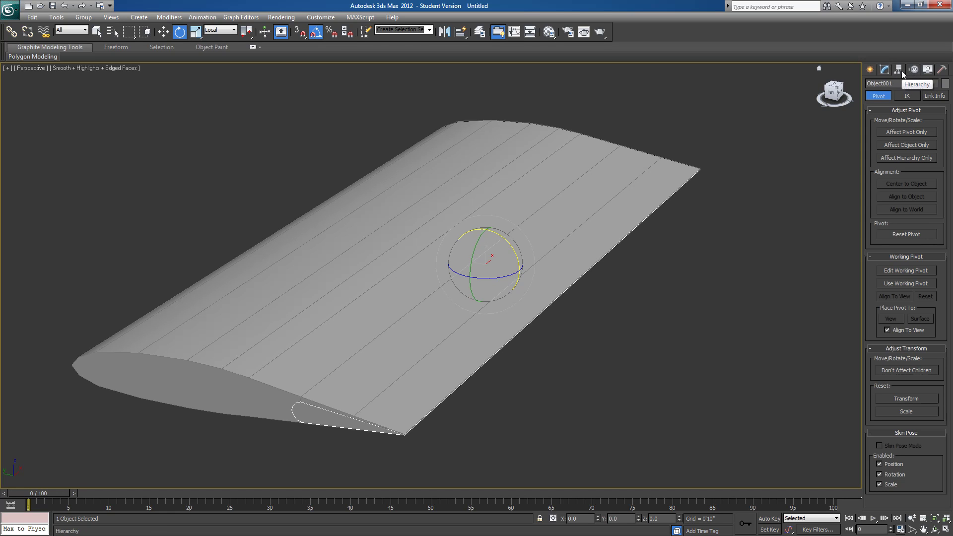
Step: Create a Dummy helper beside the wing's trailing edge
{"action": "left_click", "coordinate": [885, 71]}
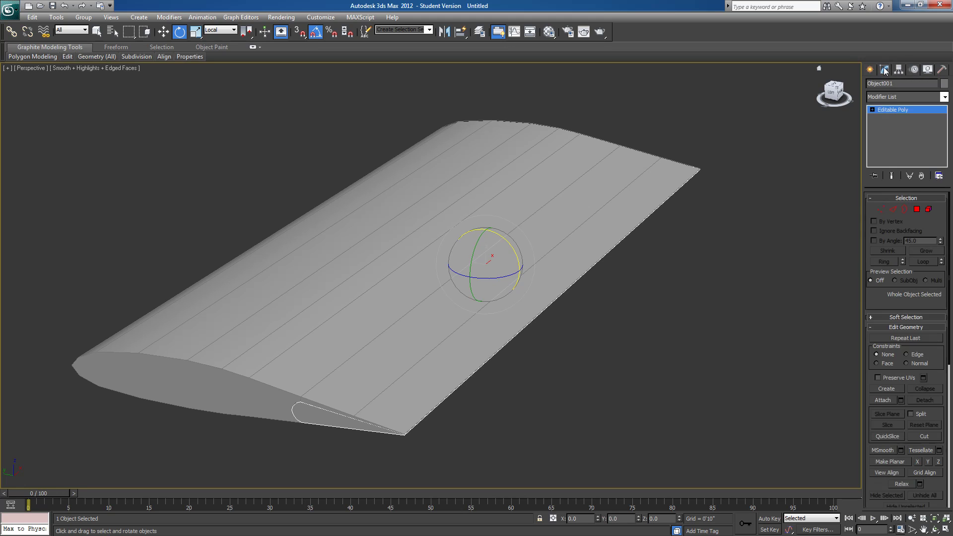
{"action": "left_click", "coordinate": [870, 69]}
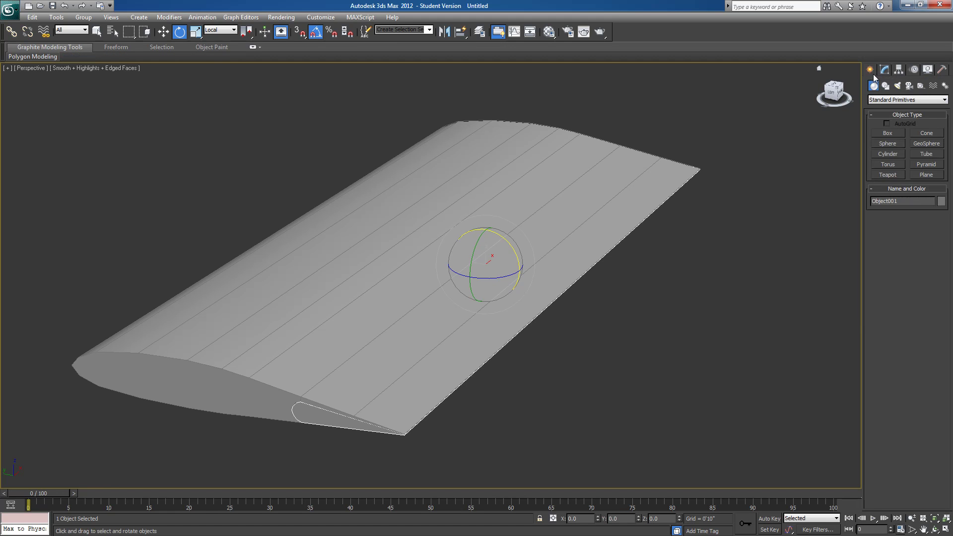
{"action": "left_click", "coordinate": [922, 87]}
{"action": "left_click", "coordinate": [888, 133]}
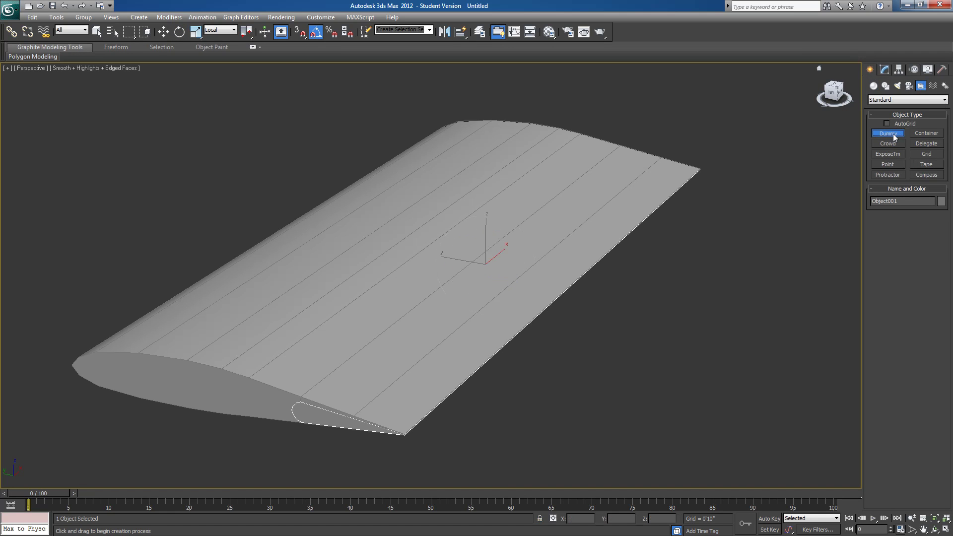
{"action": "scroll", "coordinate": [566, 276], "scroll_direction": "down", "scroll_amount": 5}
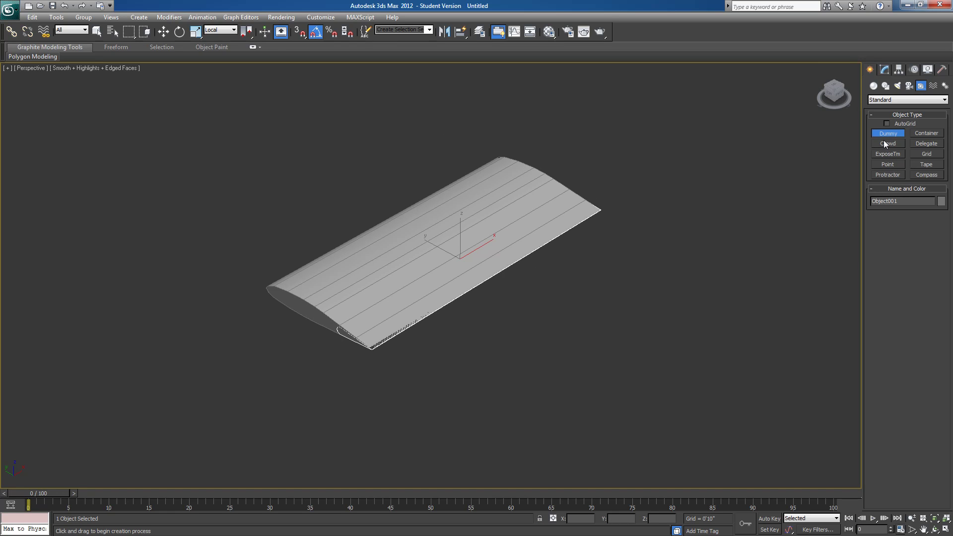
{"action": "left_click_drag", "start_coordinate": [512, 316], "coordinate": [551, 341]}
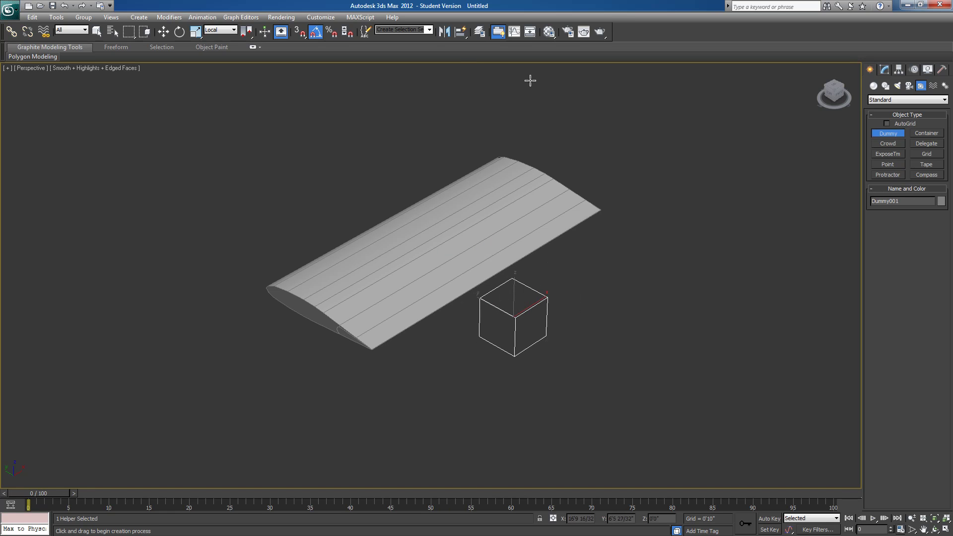
{"action": "left_click", "coordinate": [445, 31]}
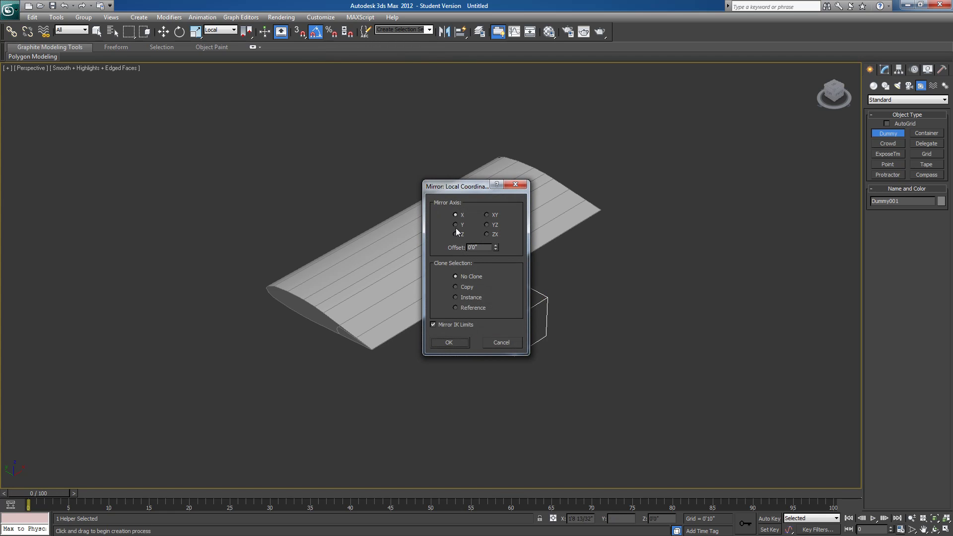
{"action": "left_click_drag", "start_coordinate": [468, 190], "coordinate": [633, 189]}
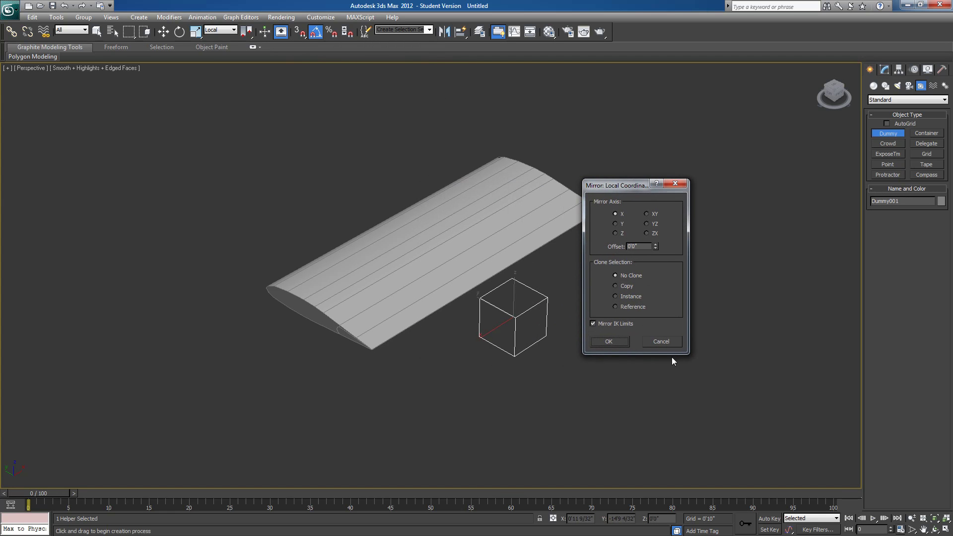
{"action": "left_click", "coordinate": [662, 341]}
Step: Align the dummy helper to the centre of the main wing body
{"action": "left_click", "coordinate": [462, 31]}
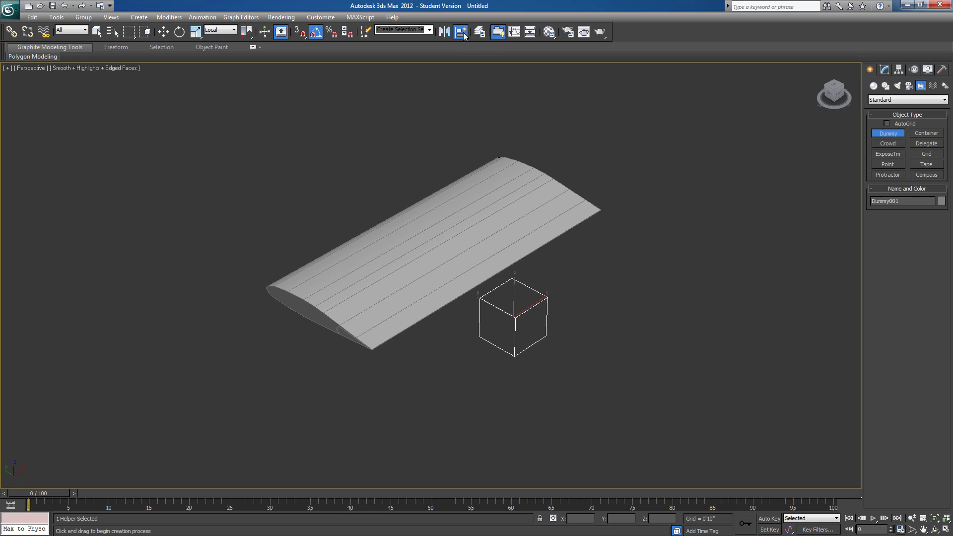
{"action": "left_click", "coordinate": [442, 241]}
{"action": "key", "text": "w"}
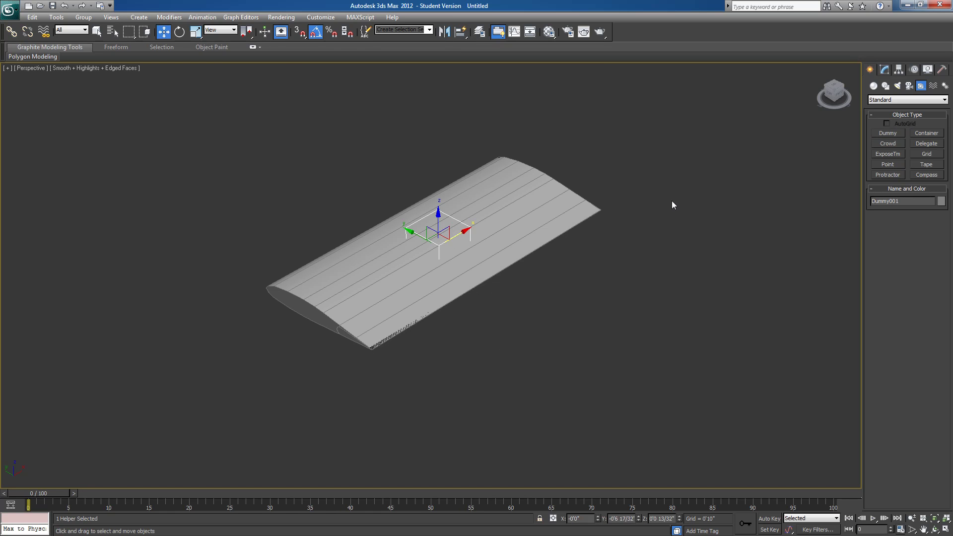
Step: Check where the dummy helper's pivot sits within the wing, leaving pivot-only adjustment off again
{"action": "left_click", "coordinate": [899, 70]}
{"action": "left_click", "coordinate": [902, 132]}
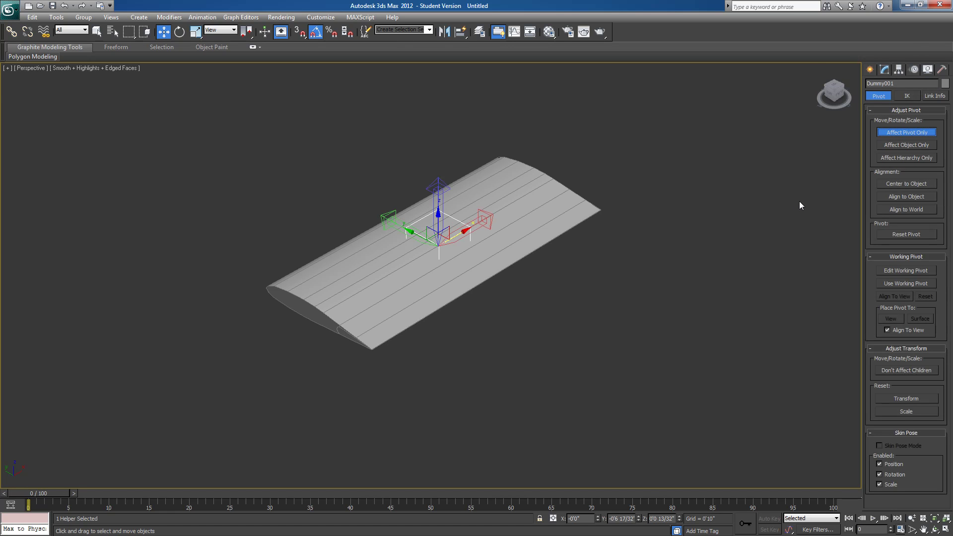
{"action": "mouse_move", "coordinate": [612, 277]}
{"action": "middle_mouse_down", "text": "alt"}
{"action": "mouse_move", "coordinate": [714, 270]}
{"action": "mouse_move", "coordinate": [598, 267]}
{"action": "mouse_move", "coordinate": [616, 265]}
{"action": "middle_mouse_up", "text": "alt"}
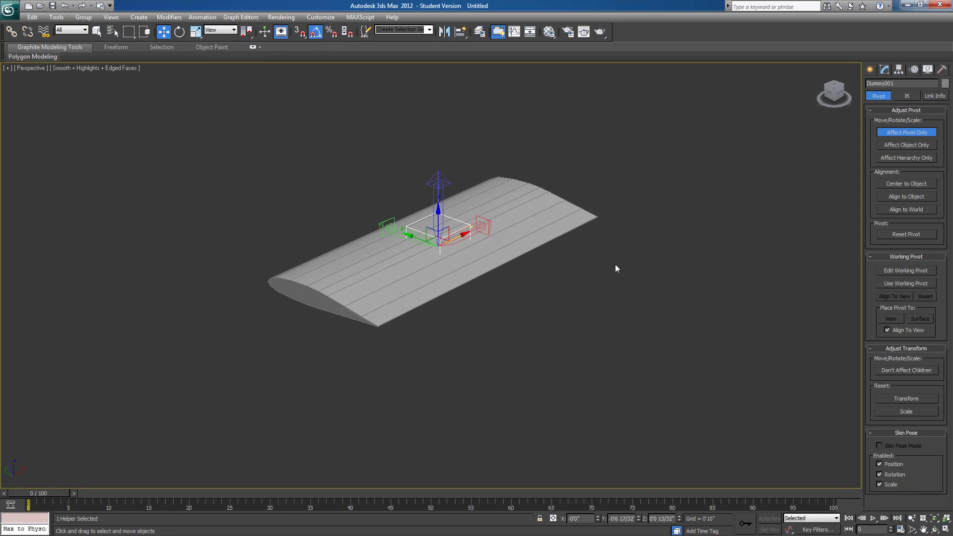
{"action": "left_click", "coordinate": [897, 133]}
Step: Scale the wing's dummy helper down uniformly
{"action": "middle_click_drag", "start_coordinate": [437, 287], "coordinate": [479, 318], "text": "alt"}
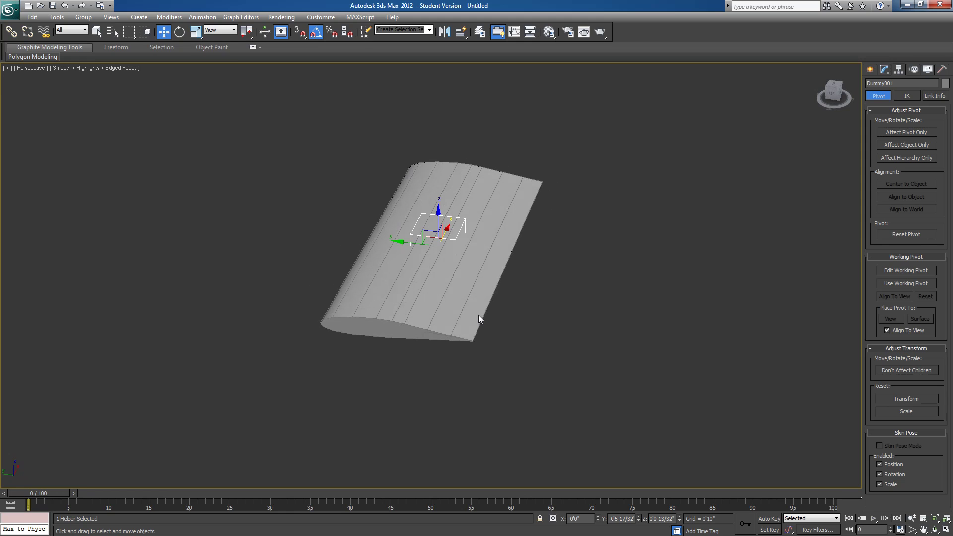
{"action": "left_click", "coordinate": [197, 32]}
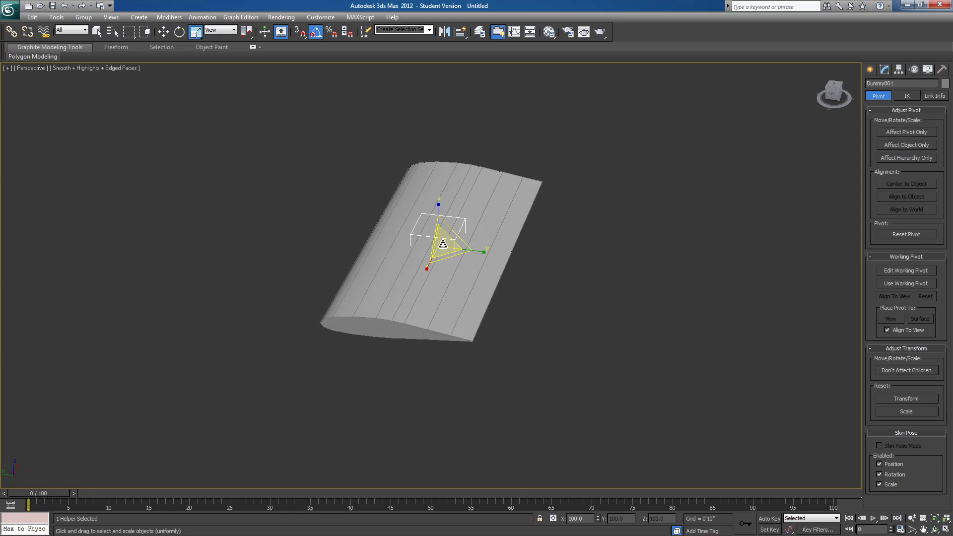
Step: Clone the dummy helper straight up along Z as one independent copy named Dummy002
{"action": "key", "text": "w"}
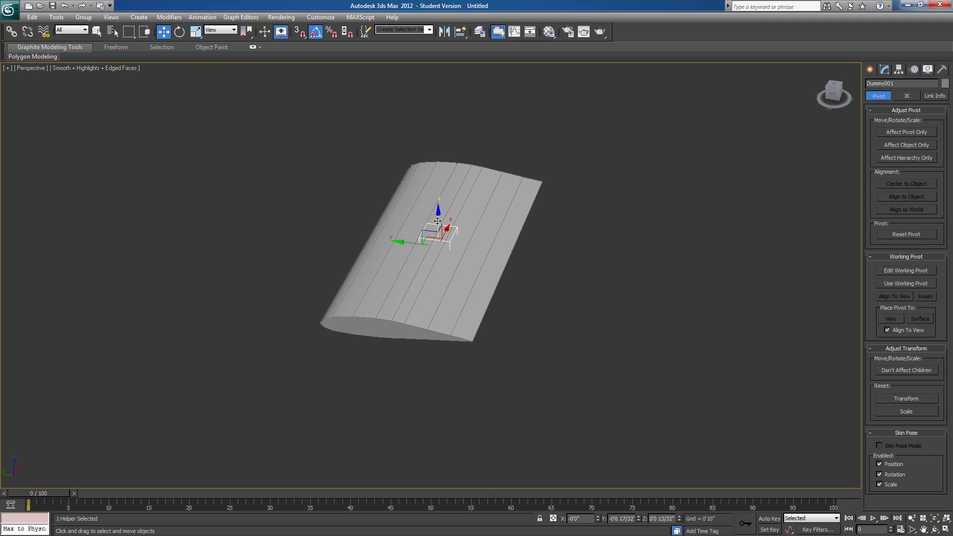
{"action": "left_click_drag", "start_coordinate": [438, 218], "coordinate": [437, 177]}
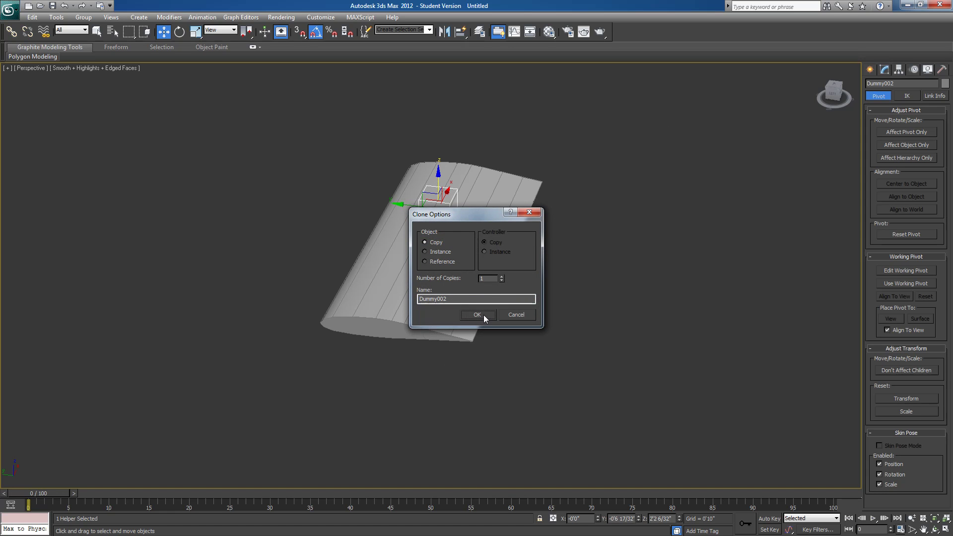
{"action": "left_click", "coordinate": [483, 315]}
Step: Scale the copied dummy above the wing uniformly down to about 38%
{"action": "left_click", "coordinate": [834, 93]}
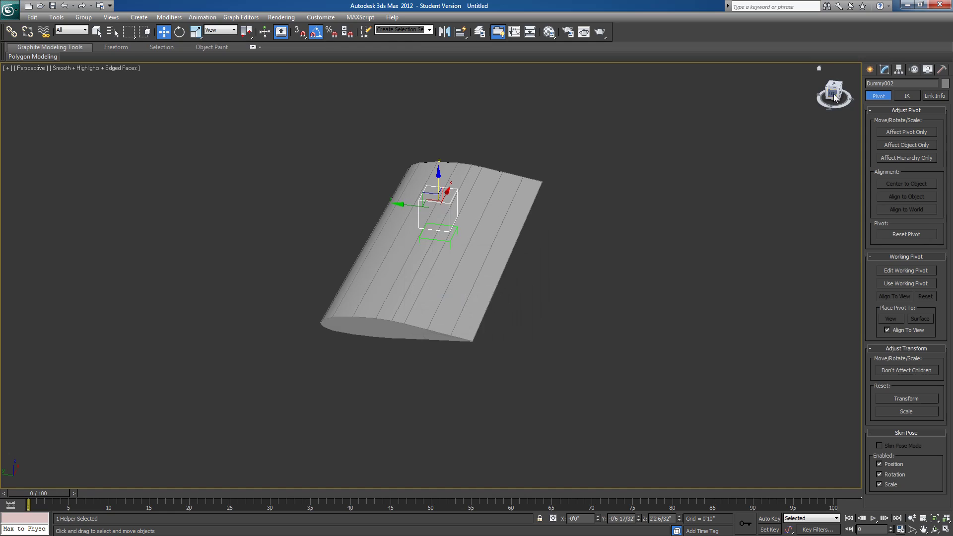
{"action": "left_click", "coordinate": [195, 31]}
{"action": "left_click_drag", "start_coordinate": [426, 200], "coordinate": [464, 242]}
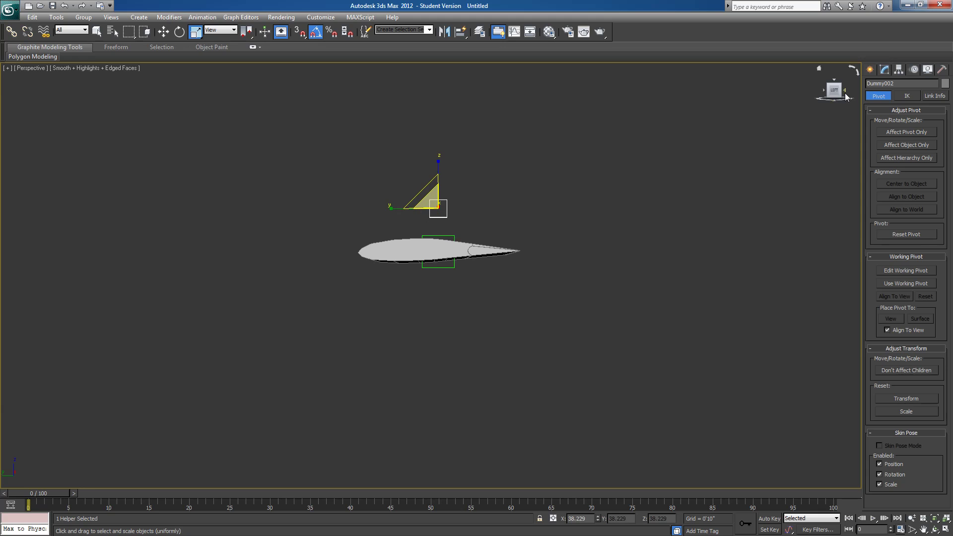
Step: Move the small upper dummy along Y toward the control surface, to about -1'7"
{"action": "scroll", "coordinate": [537, 268], "scroll_direction": "up", "scroll_amount": 3}
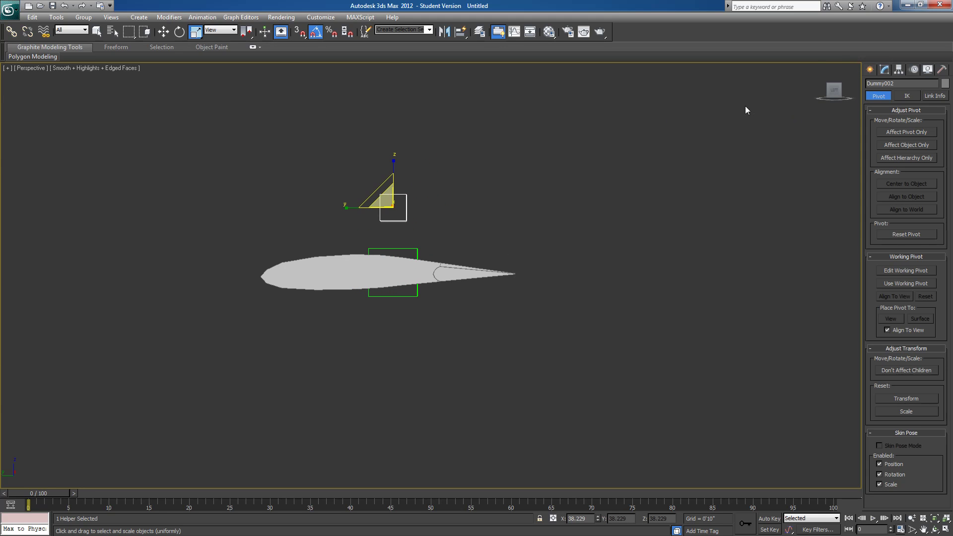
{"action": "left_click", "coordinate": [164, 32]}
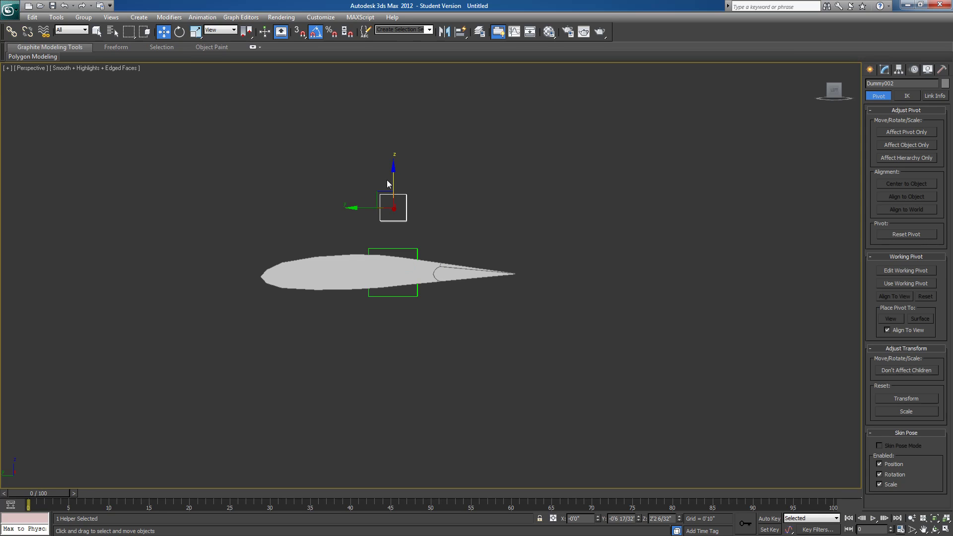
{"action": "left_click_drag", "start_coordinate": [367, 207], "coordinate": [400, 208]}
Step: Rename the larger dummy inside the wing as ~CS_ANCHOR
{"action": "middle_click_drag", "start_coordinate": [537, 265], "coordinate": [592, 282]}
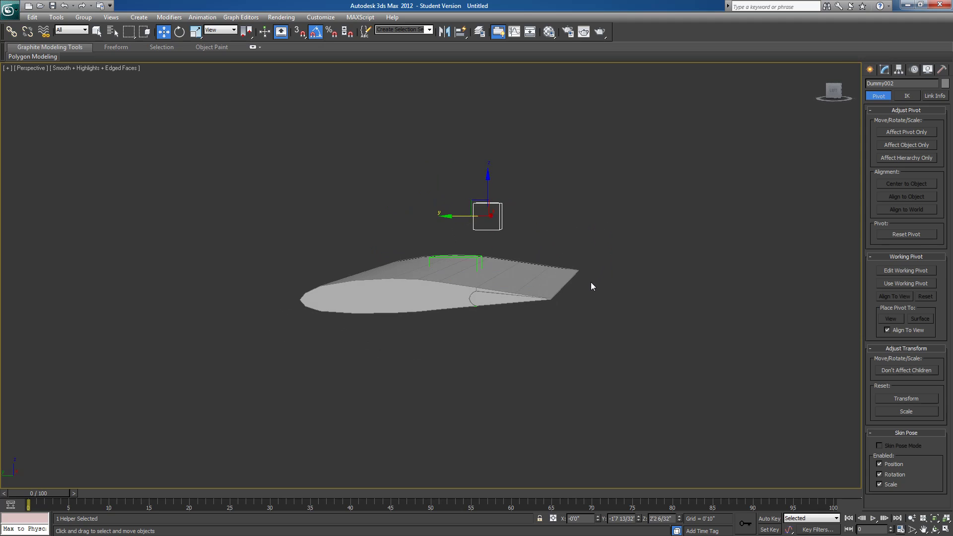
{"action": "left_click", "coordinate": [478, 259]}
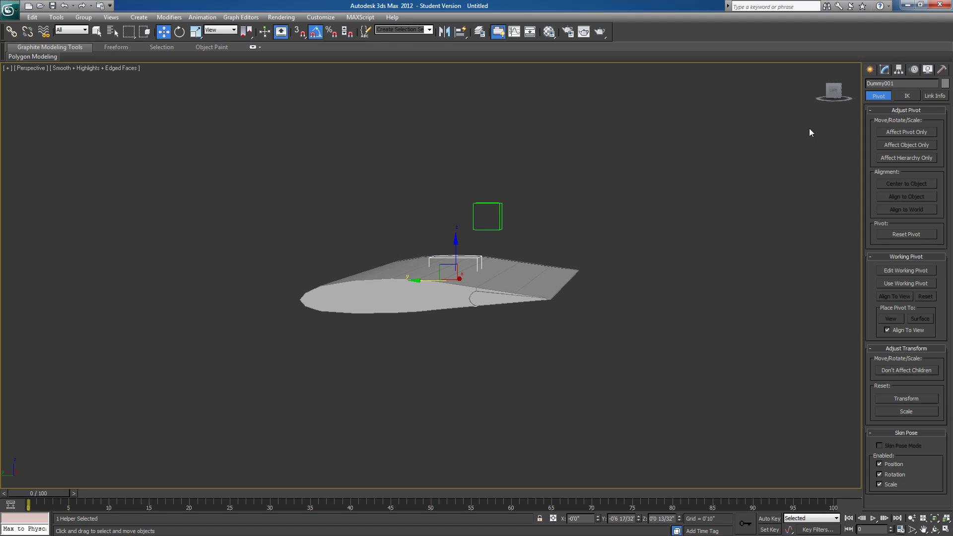
{"action": "double_click", "coordinate": [896, 83]}
{"action": "type", "text": "~CS_ANCHOR"}
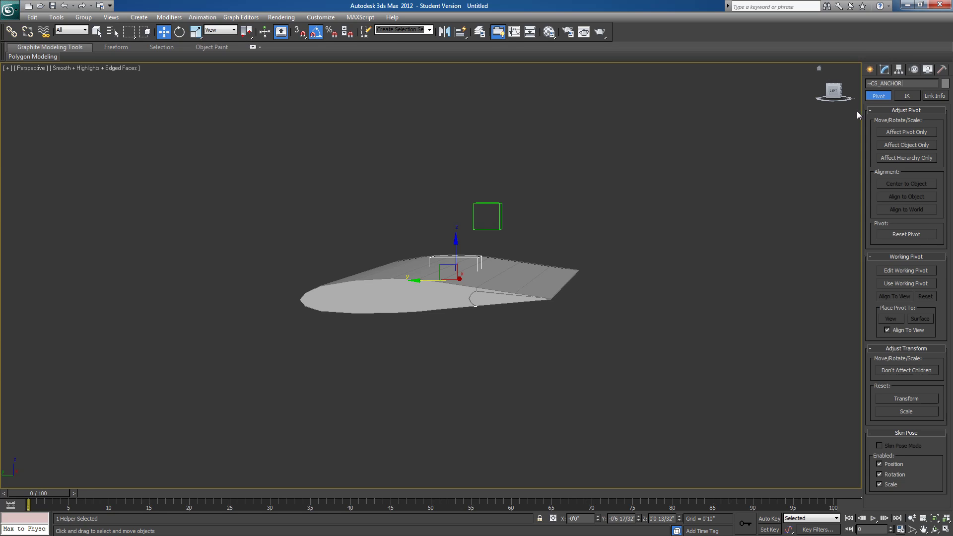
Step: Rename the small dummy above the wing as ~CS_HINGE
{"action": "left_click", "coordinate": [497, 229]}
{"action": "left_click_drag", "start_coordinate": [897, 83], "coordinate": [843, 97]}
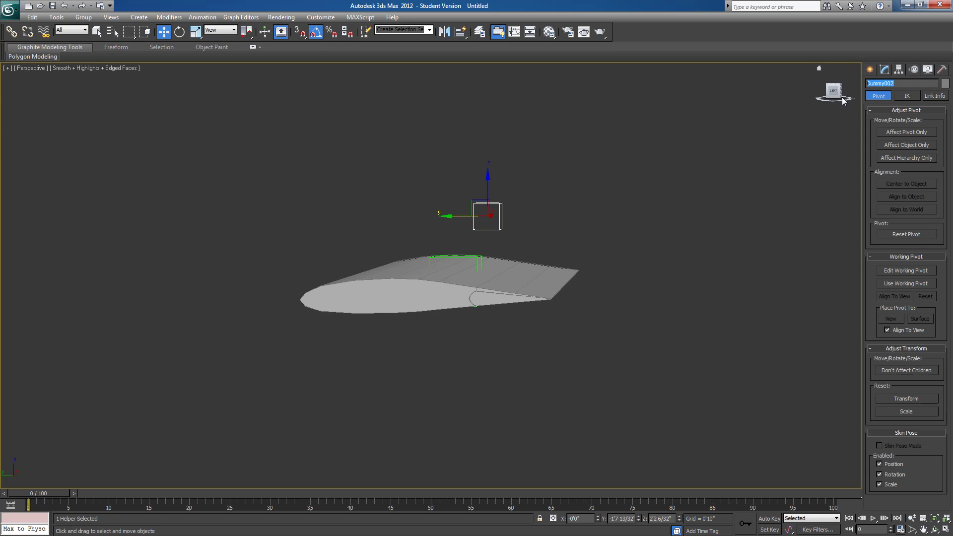
{"action": "type", "text": "~CS_HINGE"}
Step: Rename the trailing-edge control surface as ~CS_FLAP
{"action": "left_click", "coordinate": [479, 292]}
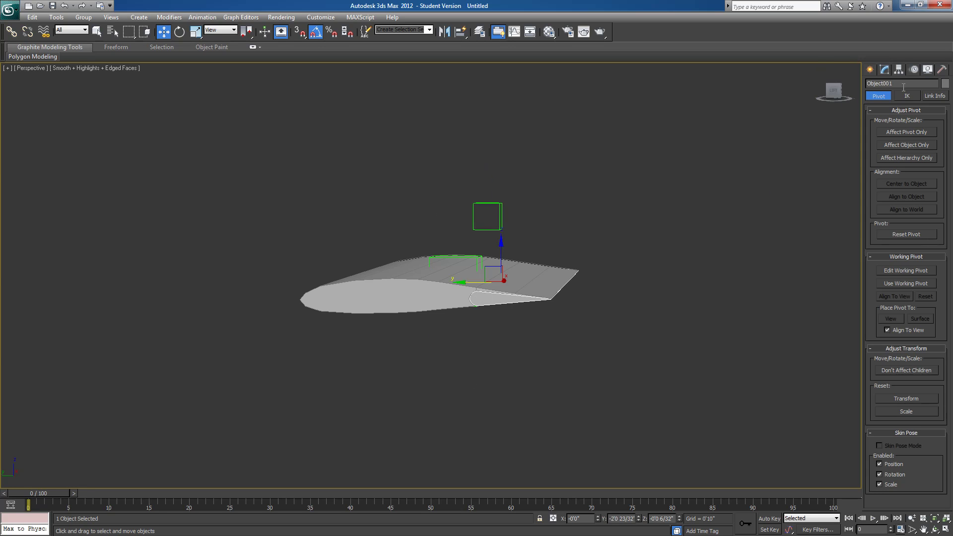
{"action": "left_click_drag", "start_coordinate": [901, 86], "coordinate": [817, 95]}
{"action": "type", "text": "~CS_FLAP"}
Step: Try to link the ~CS_HINGE dummy to the ~CS_ANCHOR dummy as its parent
{"action": "scroll", "coordinate": [609, 309], "scroll_direction": "up", "scroll_amount": 3}
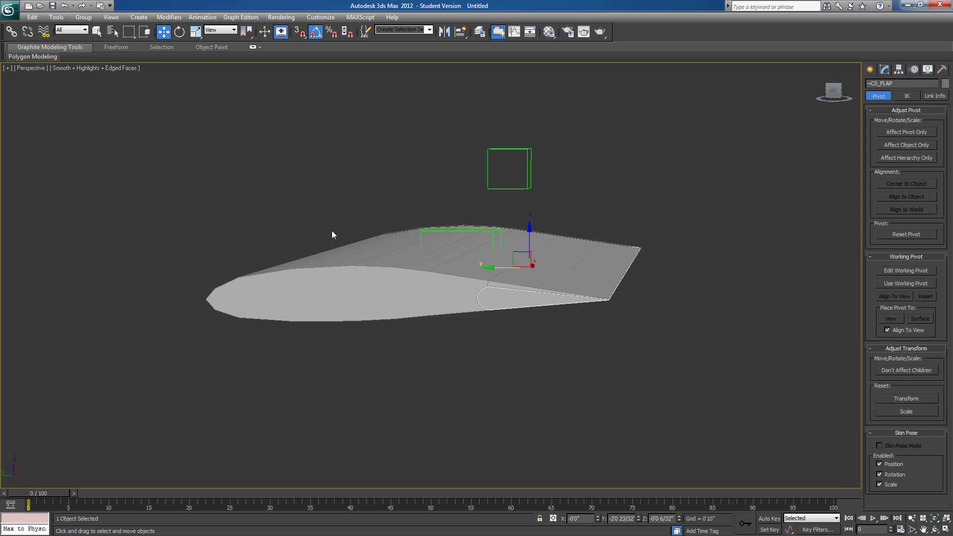
{"action": "left_click", "coordinate": [16, 34]}
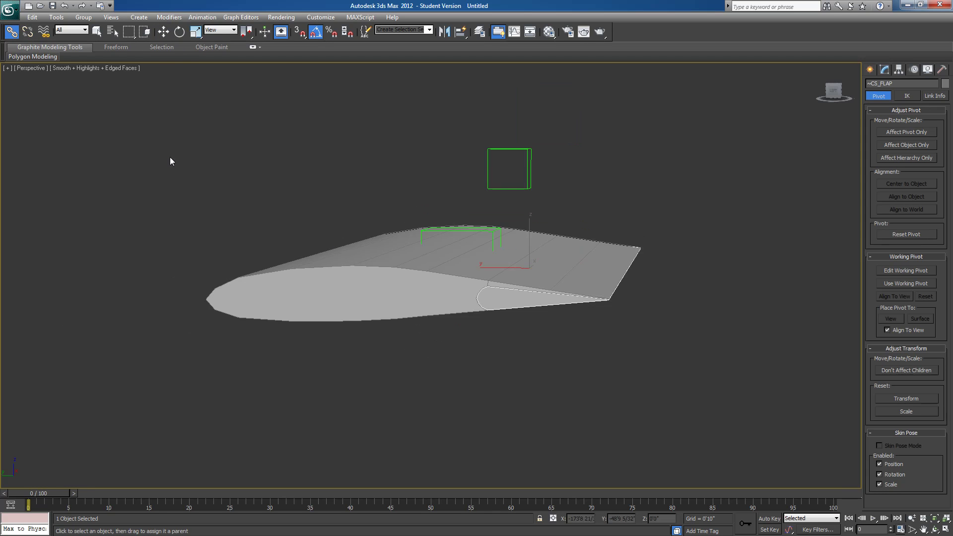
{"action": "left_click", "coordinate": [489, 230]}
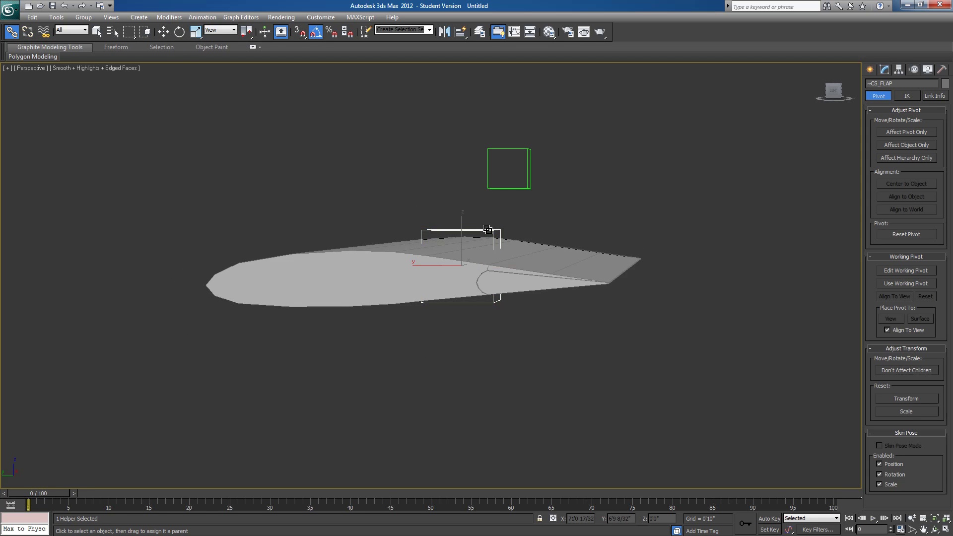
{"action": "left_click_drag", "start_coordinate": [423, 268], "coordinate": [422, 269]}
{"action": "left_click_drag", "start_coordinate": [507, 188], "coordinate": [487, 231]}
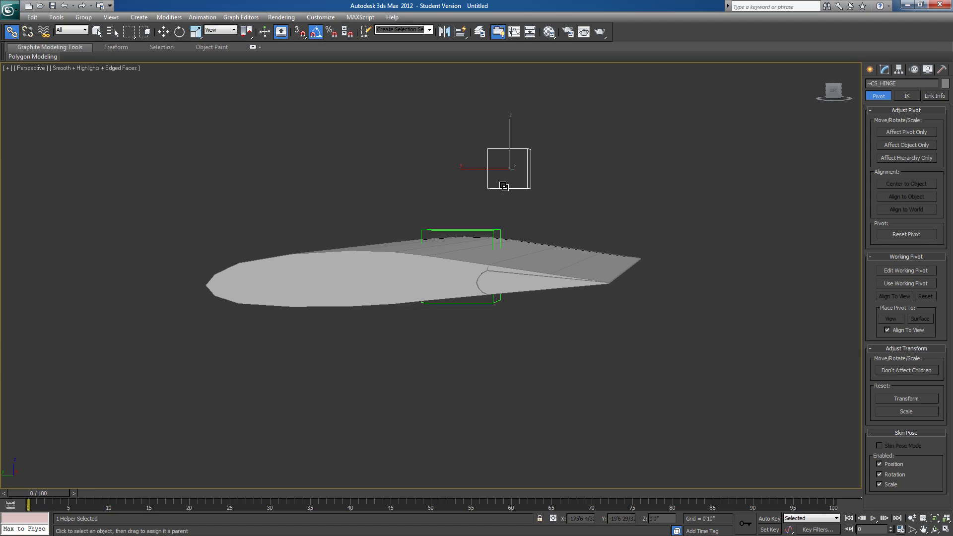
{"action": "left_click_drag", "start_coordinate": [504, 193], "coordinate": [504, 284]}
Step: Set the Rotate tool's reference coordinate system to Local and try a test rotation on the ~CS_ANCHOR dummy
{"action": "left_click", "coordinate": [179, 31]}
{"action": "left_click", "coordinate": [447, 231]}
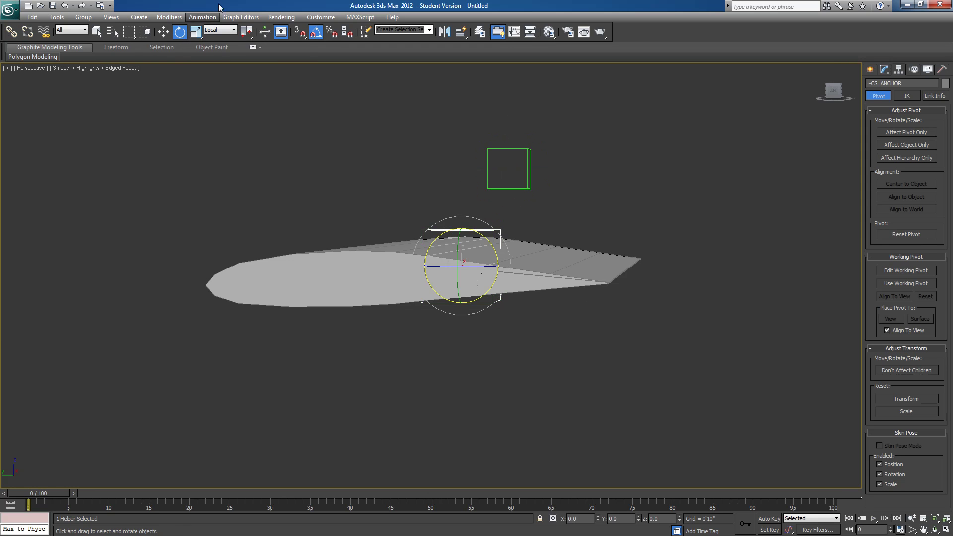
{"action": "left_click", "coordinate": [220, 31]}
{"action": "left_click", "coordinate": [220, 31]}
{"action": "left_click_drag", "start_coordinate": [485, 241], "coordinate": [489, 245]}
{"action": "right_click", "coordinate": [490, 245]}
{"action": "middle_click_drag", "start_coordinate": [489, 245], "coordinate": [463, 254], "text": "alt"}
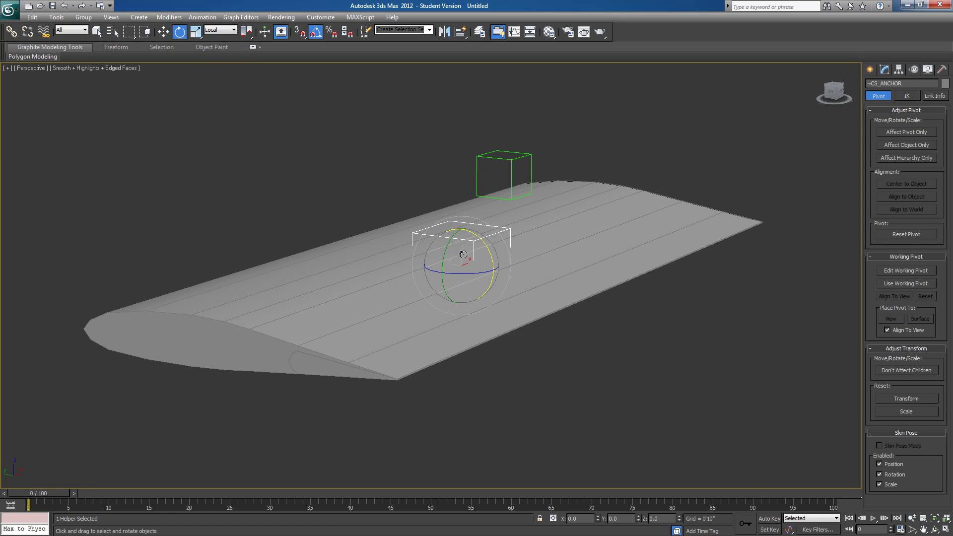
{"action": "right_click", "coordinate": [483, 247]}
Step: Examine the parent-child links between the wing, flap, hinge and anchor in Schematic View
{"action": "left_click", "coordinate": [530, 31]}
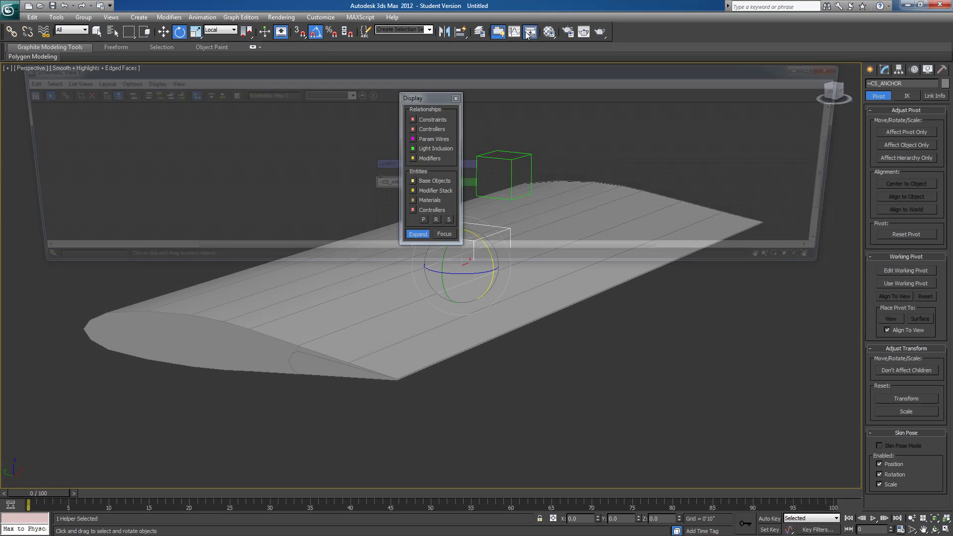
{"action": "left_click", "coordinate": [456, 98]}
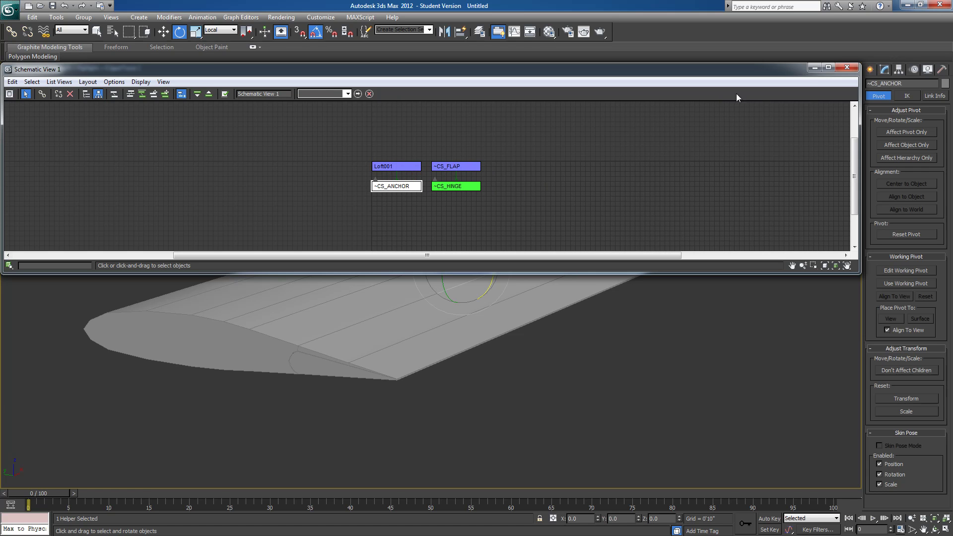
{"action": "left_click", "coordinate": [847, 68]}
Step: Link the ~CS_HINGE dummy to the ~CS_ANCHOR dummy inside the wing as its parent
{"action": "middle_click_drag", "start_coordinate": [387, 281], "coordinate": [430, 258], "text": "alt"}
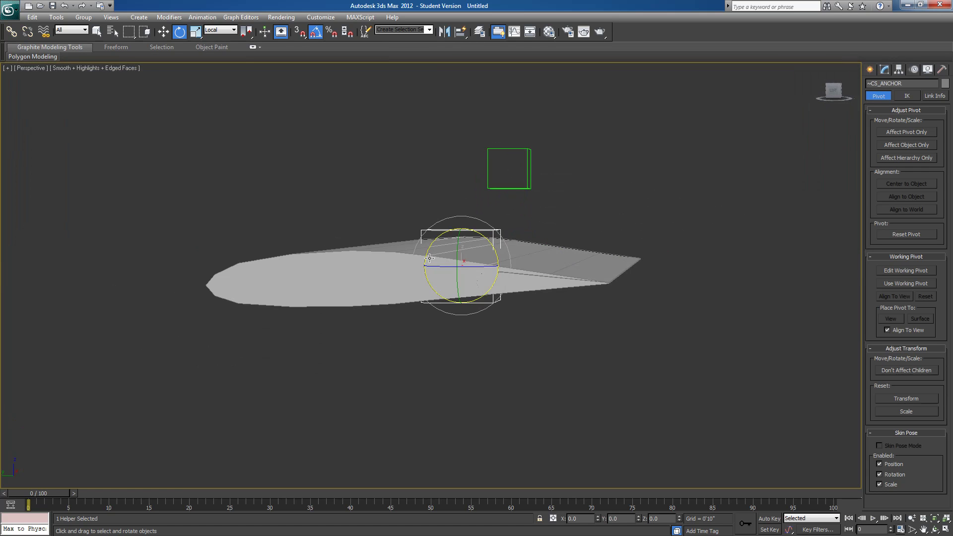
{"action": "left_click", "coordinate": [835, 90]}
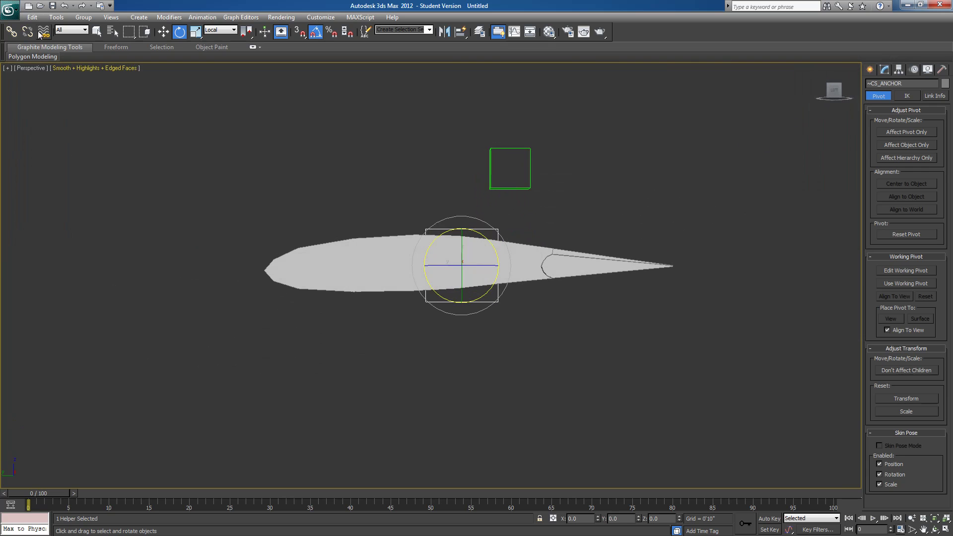
{"action": "left_click", "coordinate": [11, 31]}
{"action": "left_click_drag", "start_coordinate": [503, 190], "coordinate": [501, 198]}
{"action": "left_click_drag", "start_coordinate": [485, 231], "coordinate": [485, 229]}
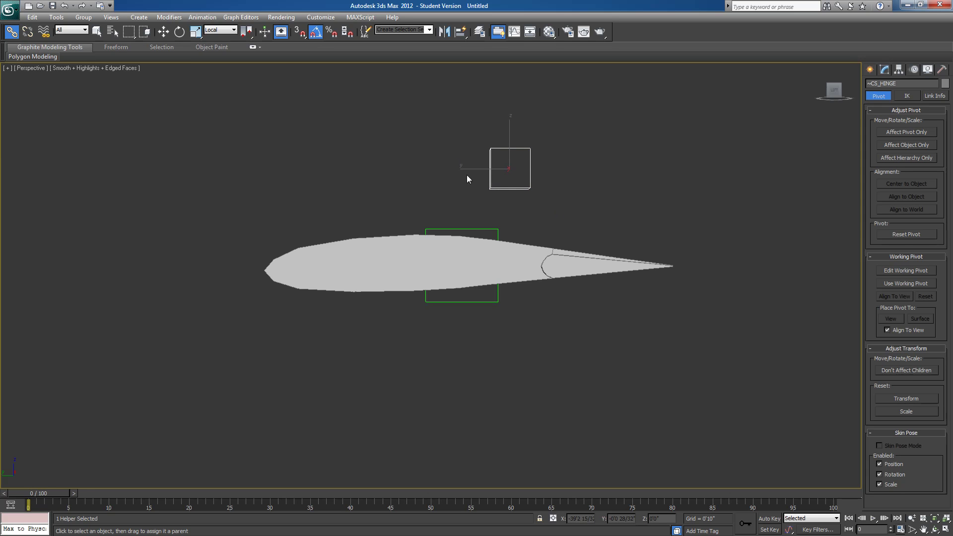
Step: Test the hinge link by rotating the ~CS_ANCHOR dummy, and cancel the rotation
{"action": "left_click_drag", "start_coordinate": [834, 85], "coordinate": [682, 193]}
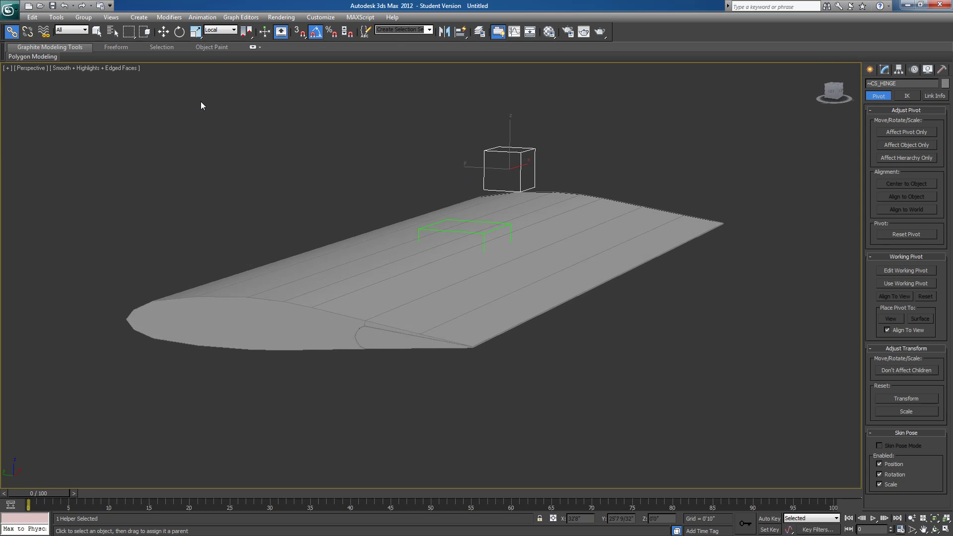
{"action": "left_click", "coordinate": [180, 32]}
{"action": "left_click", "coordinate": [486, 234]}
{"action": "left_click_drag", "start_coordinate": [484, 232], "coordinate": [489, 239]}
{"action": "right_click", "coordinate": [489, 238]}
Step: Link the ~CS_FLAP control surface to the ~CS_HINGE dummy as its parent
{"action": "left_click", "coordinate": [11, 31]}
{"action": "left_click", "coordinate": [398, 340]}
{"action": "left_click_drag", "start_coordinate": [399, 340], "coordinate": [521, 160]}
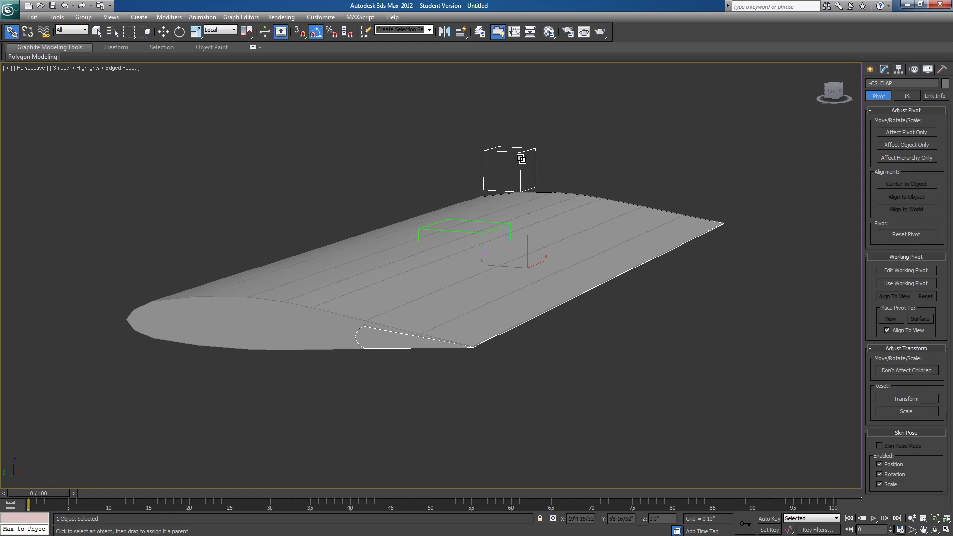
Step: Rotate the ~CS_ANCHOR dummy about its local X axis to test the linked hinge and flap
{"action": "left_click", "coordinate": [179, 32]}
{"action": "left_click", "coordinate": [469, 235]}
{"action": "left_click", "coordinate": [470, 232]}
{"action": "mouse_move", "coordinate": [478, 231]}
{"action": "left_mouse_down"}
{"action": "mouse_move", "coordinate": [492, 238]}
{"action": "mouse_move", "coordinate": [482, 235]}
{"action": "left_mouse_up"}
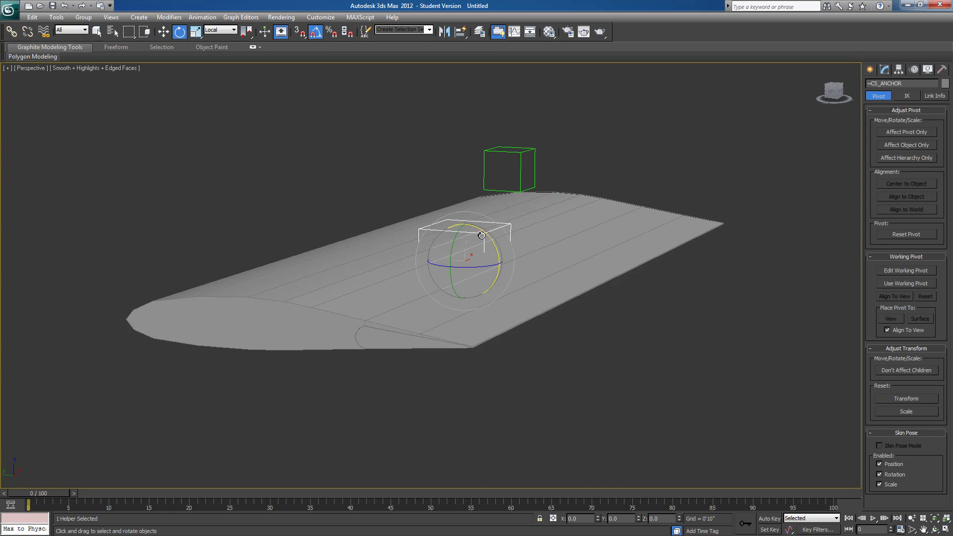
{"action": "mouse_move", "coordinate": [723, 209]}
{"action": "middle_mouse_down", "text": "alt"}
{"action": "mouse_move", "coordinate": [732, 217]}
{"action": "mouse_move", "coordinate": [731, 204]}
{"action": "middle_mouse_up", "text": "alt"}
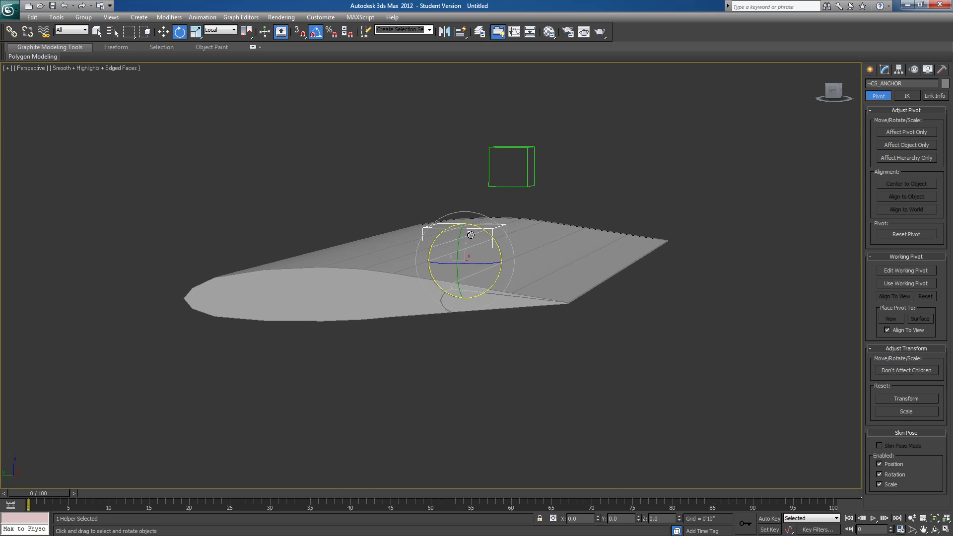
{"action": "mouse_move", "coordinate": [480, 229]}
{"action": "left_mouse_down"}
{"action": "mouse_move", "coordinate": [495, 238]}
{"action": "mouse_move", "coordinate": [480, 230]}
{"action": "left_mouse_up"}
{"action": "middle_click_drag", "start_coordinate": [481, 245], "coordinate": [497, 234], "text": "alt"}
{"action": "left_click_drag", "start_coordinate": [485, 233], "coordinate": [493, 238]}
Step: Test-rotate the ~CS_HINGE dummy and the ~CS_FLAP surface separately about their local X axes
{"action": "left_click", "coordinate": [543, 169]}
{"action": "left_click_drag", "start_coordinate": [576, 177], "coordinate": [559, 161]}
{"action": "left_click", "coordinate": [615, 248]}
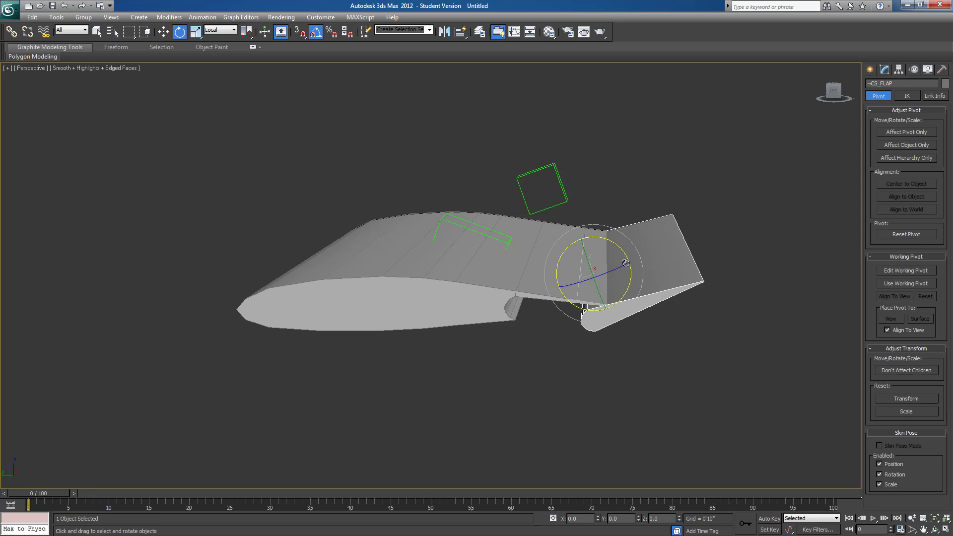
{"action": "left_click_drag", "start_coordinate": [614, 244], "coordinate": [700, 219]}
{"action": "middle_click_drag", "start_coordinate": [701, 216], "coordinate": [594, 207], "text": "alt"}
{"action": "middle_click_drag", "start_coordinate": [663, 229], "coordinate": [642, 266], "text": "alt"}
{"action": "middle_click_drag", "start_coordinate": [583, 291], "coordinate": [657, 267], "text": "alt"}
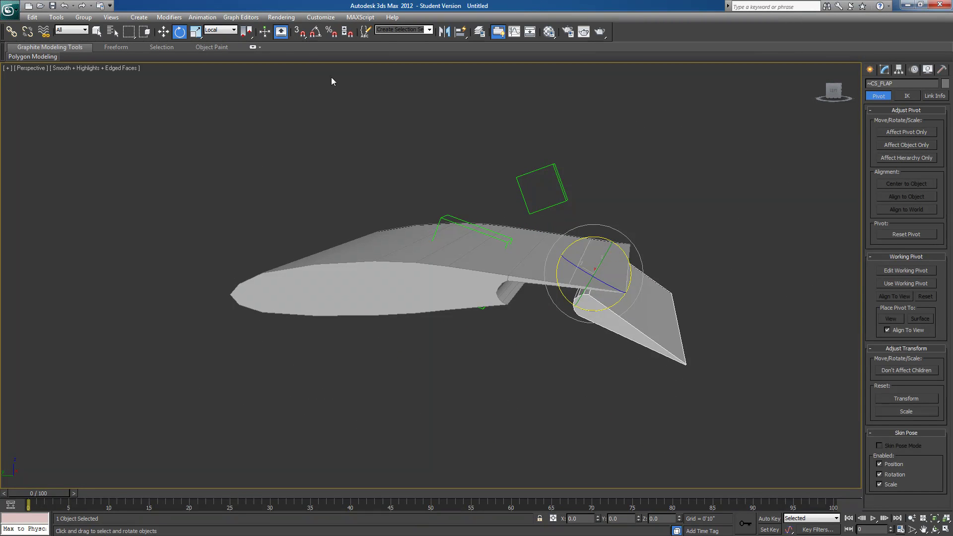
{"action": "left_click_drag", "start_coordinate": [603, 239], "coordinate": [586, 235]}
Step: Rotate the ~CS_HINGE dummy again about its local X axis to test how the flap swings around it
{"action": "left_click", "coordinate": [549, 208]}
{"action": "left_click_drag", "start_coordinate": [565, 162], "coordinate": [561, 161]}
{"action": "middle_click_drag", "start_coordinate": [655, 362], "coordinate": [650, 348], "text": "alt"}
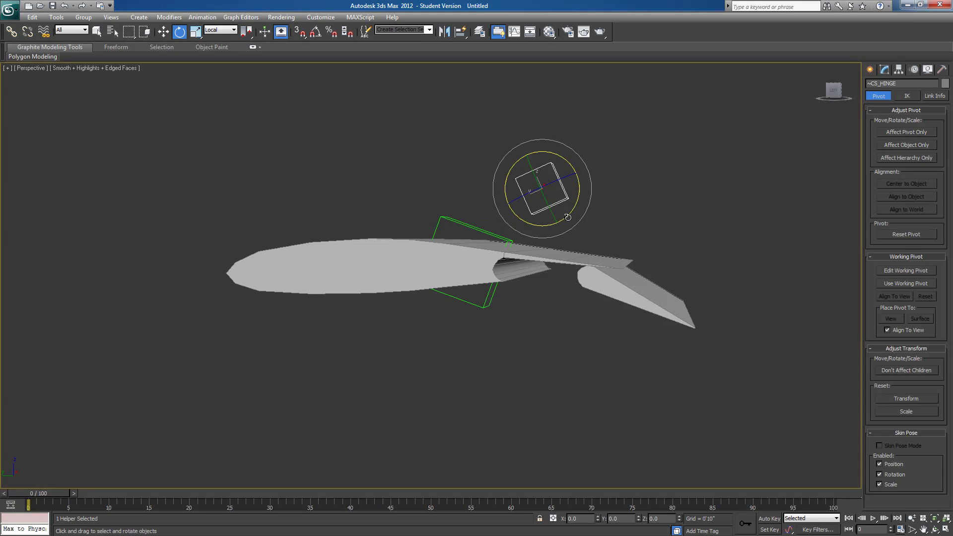
{"action": "left_click_drag", "start_coordinate": [568, 218], "coordinate": [569, 219]}
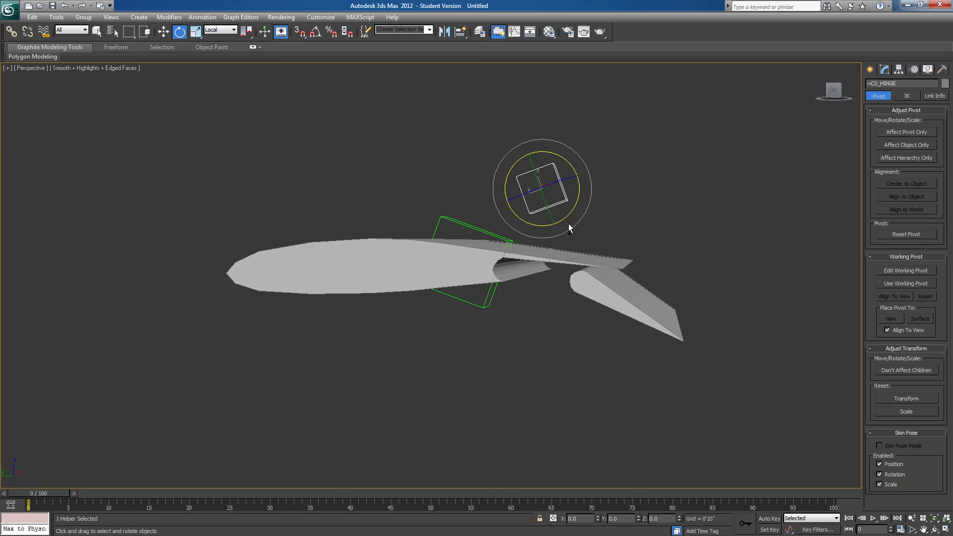
Step: Undo the test rotations made on the linked helpers and the flap
{"action": "key", "text": "ctrl+z"}
{"action": "key", "text": "ctrl+z"}
{"action": "key", "text": "ctrl+z"}
{"action": "key", "text": "ctrl+z"}
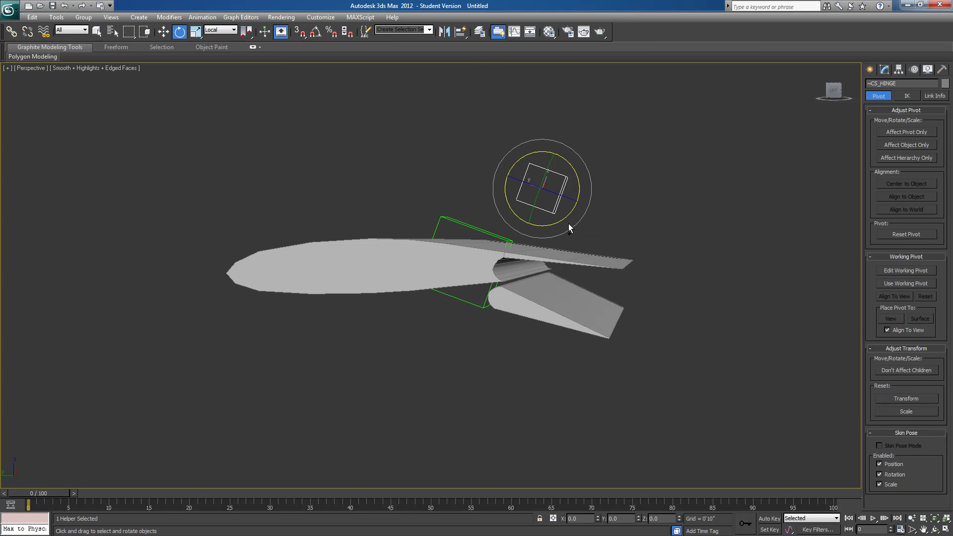
{"action": "key", "text": "ctrl+z"}
{"action": "key", "text": "ctrl+z"}
{"action": "middle_click_drag", "start_coordinate": [567, 315], "coordinate": [530, 338], "text": "alt"}
{"action": "scroll", "coordinate": [456, 311], "scroll_direction": "down", "scroll_amount": 3}
{"action": "middle_click_drag", "start_coordinate": [457, 311], "coordinate": [479, 289]}
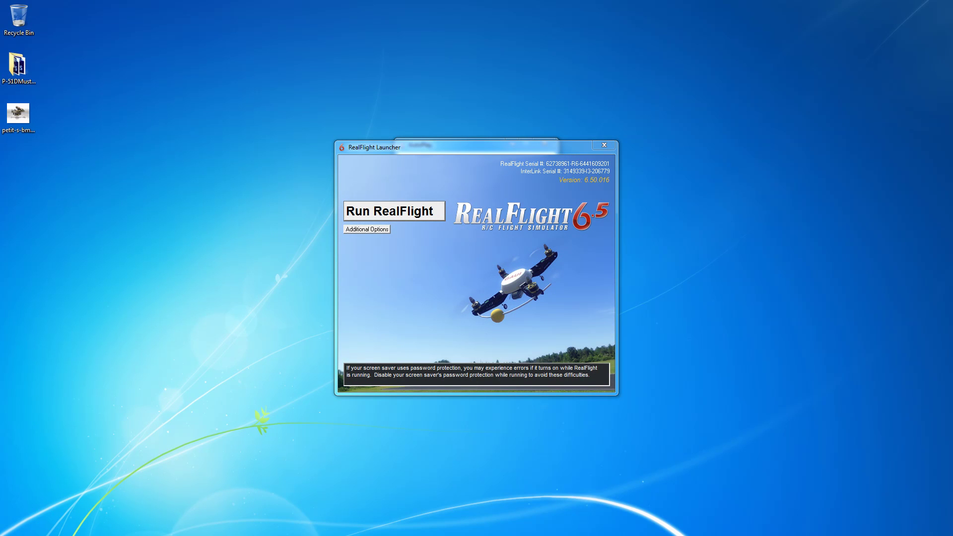
Step: Switch to RealFlight 6.5 by running it from its launcher, and dismiss the AutoPlay window
{"action": "left_click", "coordinate": [356, 212]}
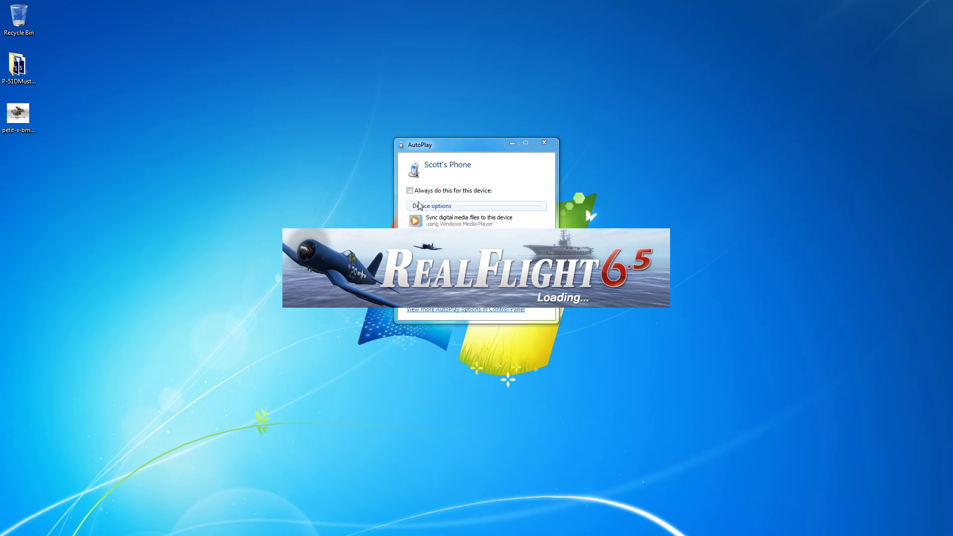
{"action": "left_click", "coordinate": [488, 147]}
{"action": "left_click", "coordinate": [544, 143]}
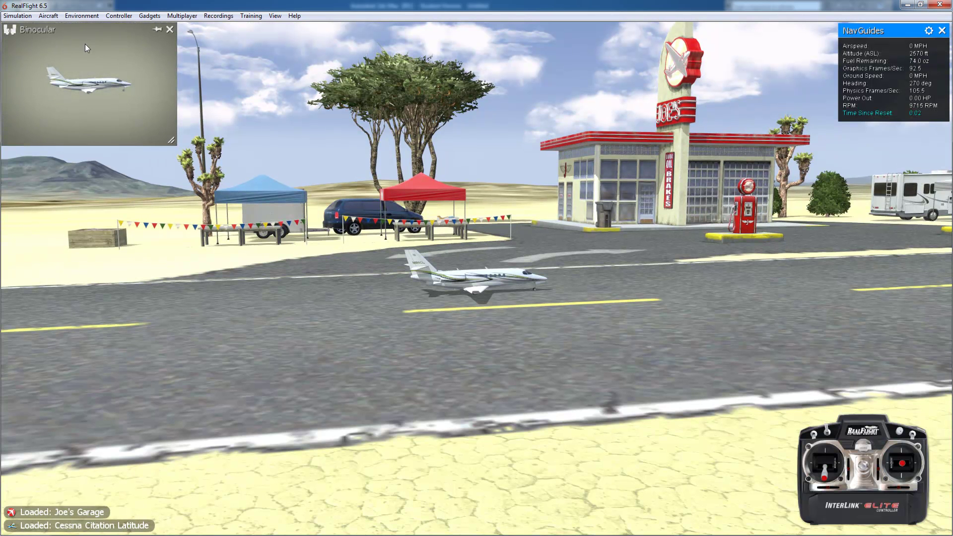
Step: Load the A-10 Thunderbolt II Warthog as the current aircraft
{"action": "left_click", "coordinate": [38, 16]}
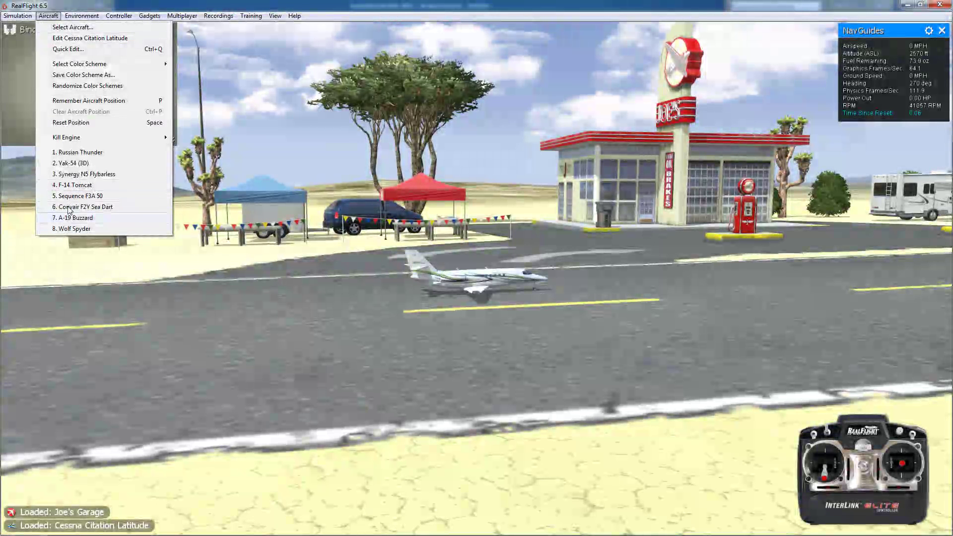
{"action": "left_click", "coordinate": [60, 29]}
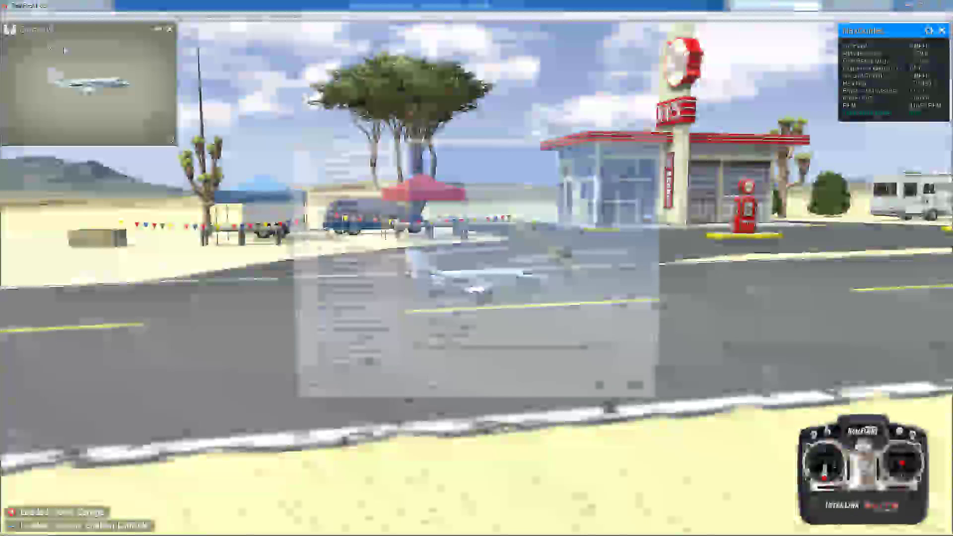
{"action": "left_click", "coordinate": [350, 154]}
{"action": "left_click", "coordinate": [619, 400]}
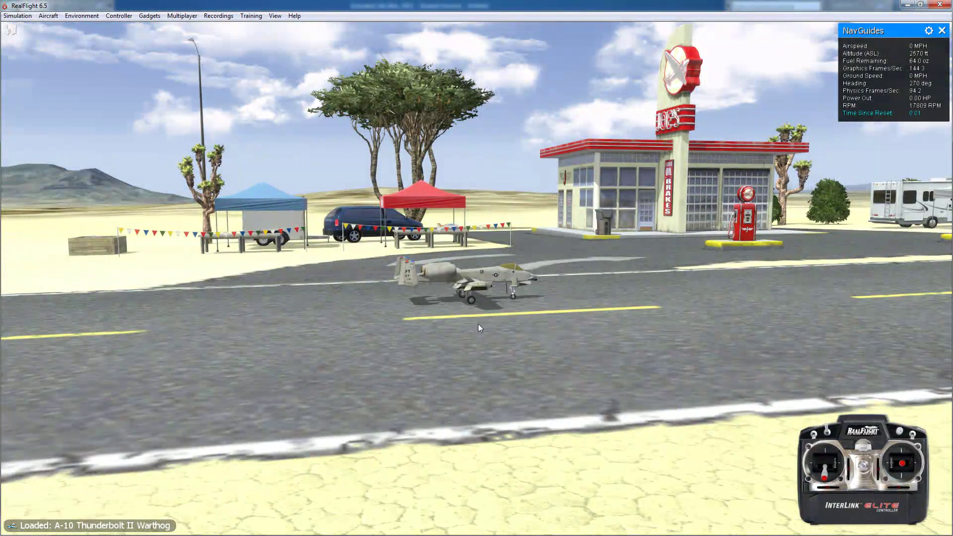
Step: Orbit the camera close around the A-10 to examine its wing control surfaces
{"action": "key", "text": "o"}
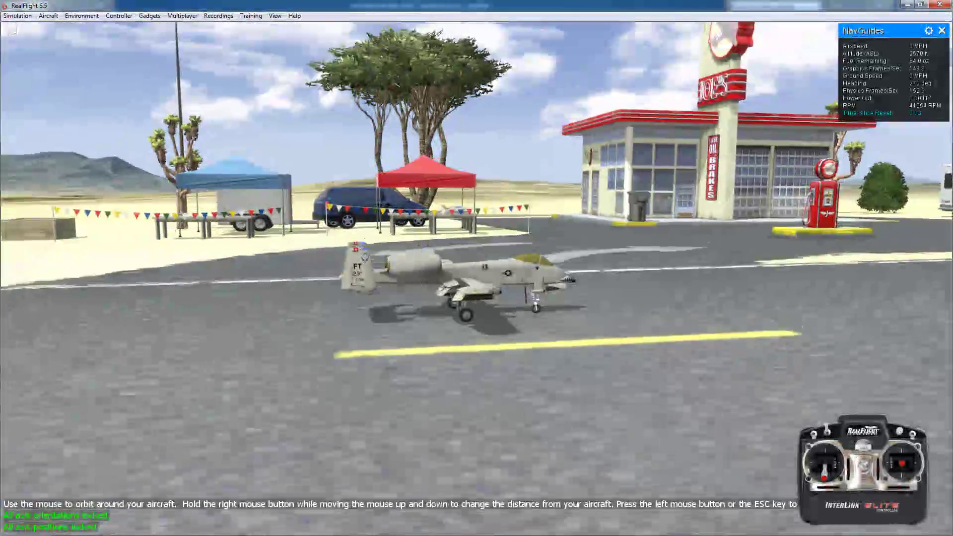
{"action": "right_click_drag", "start_coordinate": [477, 324], "coordinate": [476, 199]}
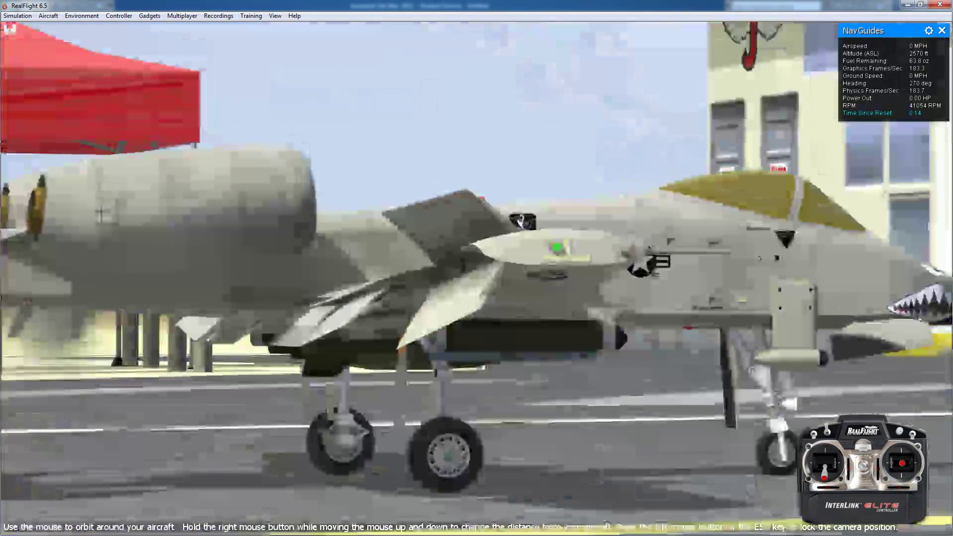
{"action": "left_click", "coordinate": [440, 185]}
Step: Open the A-10 Thunderbolt II Warthog in the Aircraft Editor and select its steering-gear wheel in the model view
{"action": "mouse_move", "coordinate": [84, 68]}
{"action": "left_click", "coordinate": [48, 16]}
{"action": "left_click", "coordinate": [58, 37]}
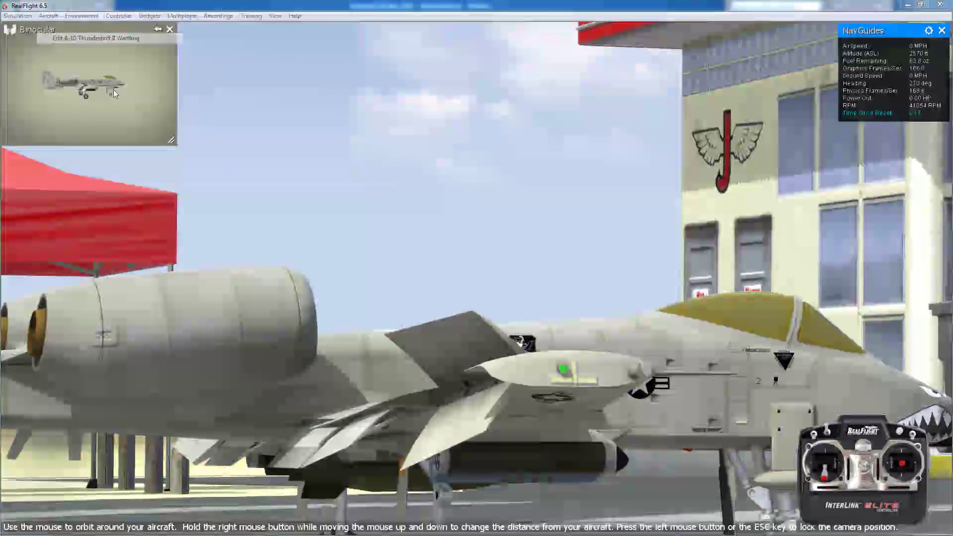
{"action": "left_click_drag", "start_coordinate": [451, 228], "coordinate": [423, 225]}
{"action": "scroll", "coordinate": [423, 227], "scroll_direction": "up", "scroll_amount": 5}
{"action": "left_click", "coordinate": [423, 232]}
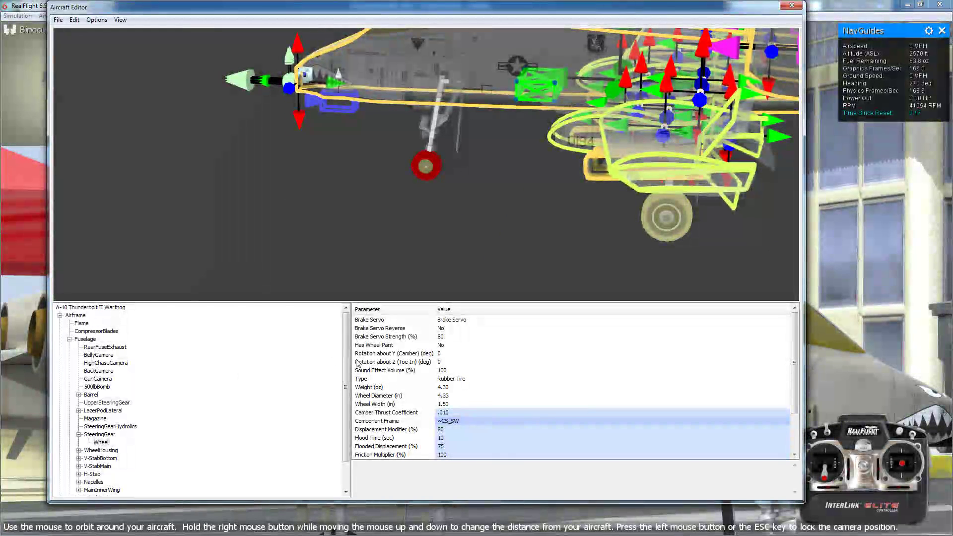
Step: Expand MainInnerWing in the component tree and show the parameters of InnerFlapsAnchor
{"action": "scroll", "coordinate": [348, 359], "scroll_direction": "down", "scroll_amount": 2}
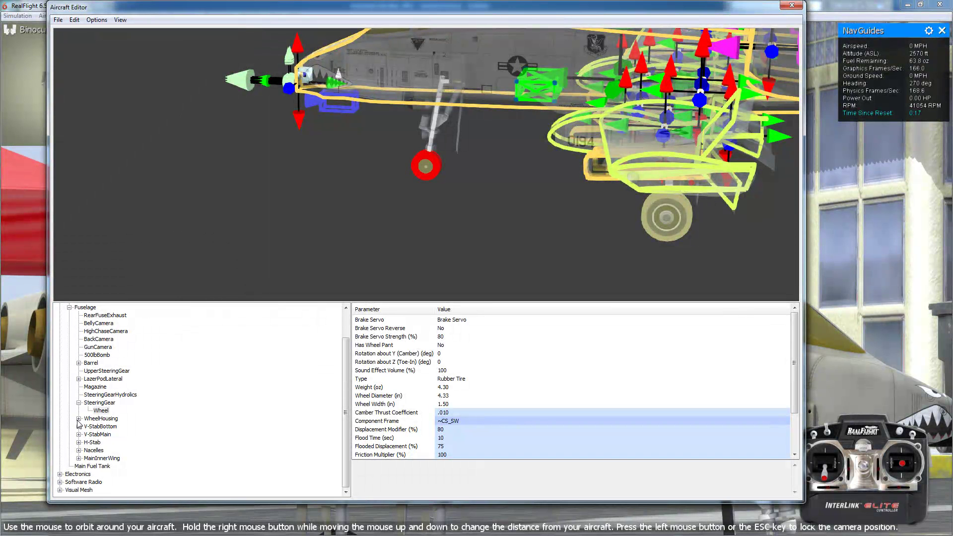
{"action": "left_click", "coordinate": [78, 458]}
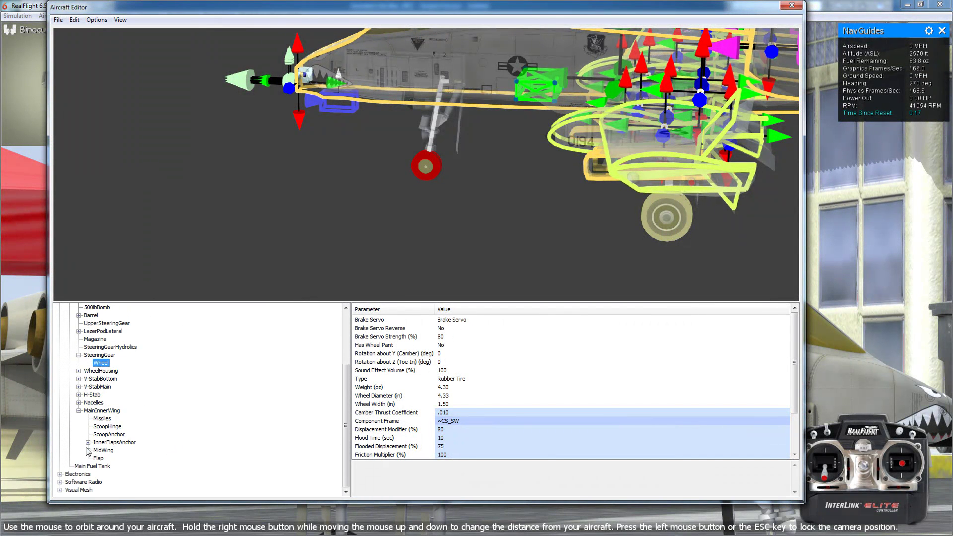
{"action": "left_click", "coordinate": [100, 444]}
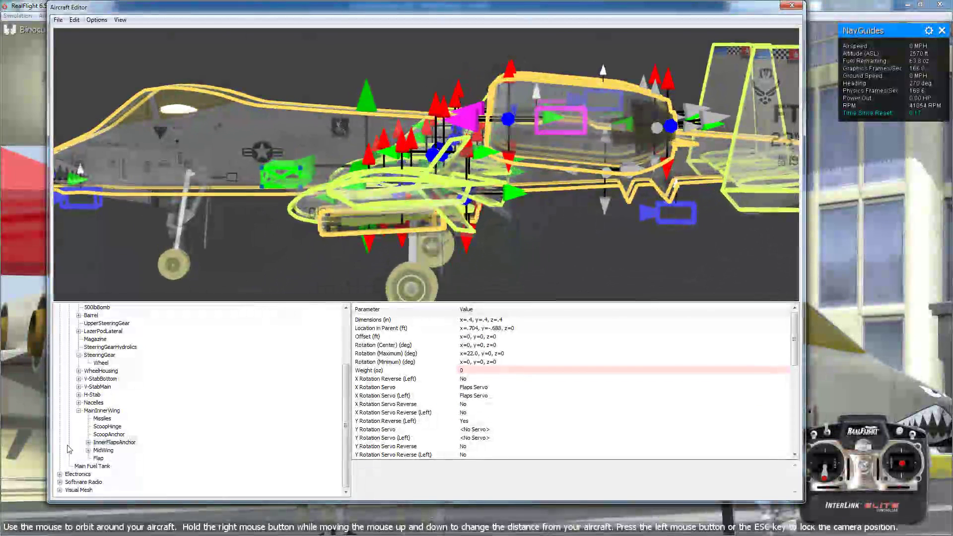
Step: Expand InnerFlapsAnchor down to FlapHinge and check the left and right component frames of FlapHinge and InnerFlapHinge
{"action": "left_click", "coordinate": [88, 443]}
{"action": "left_click", "coordinate": [98, 451]}
{"action": "left_click", "coordinate": [124, 458]}
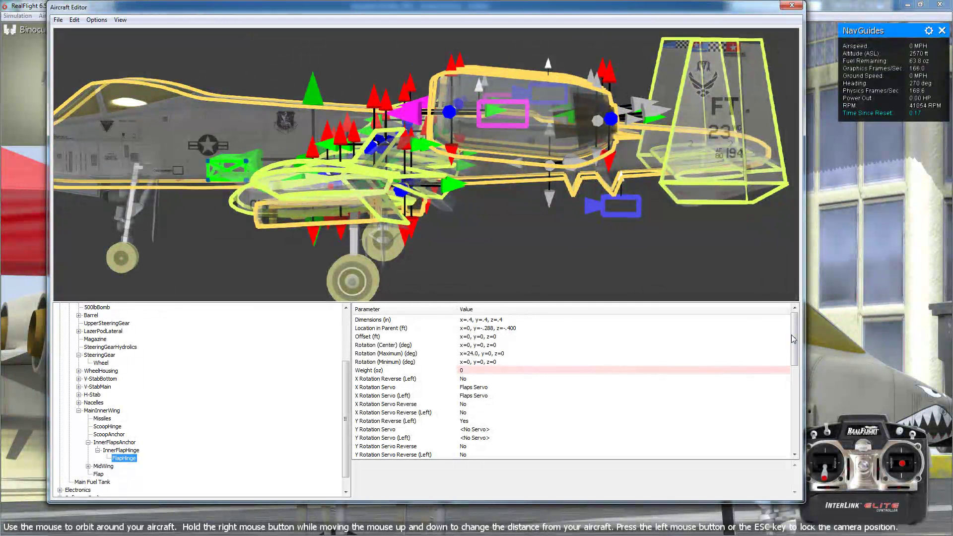
{"action": "left_click_drag", "start_coordinate": [795, 336], "coordinate": [797, 388]}
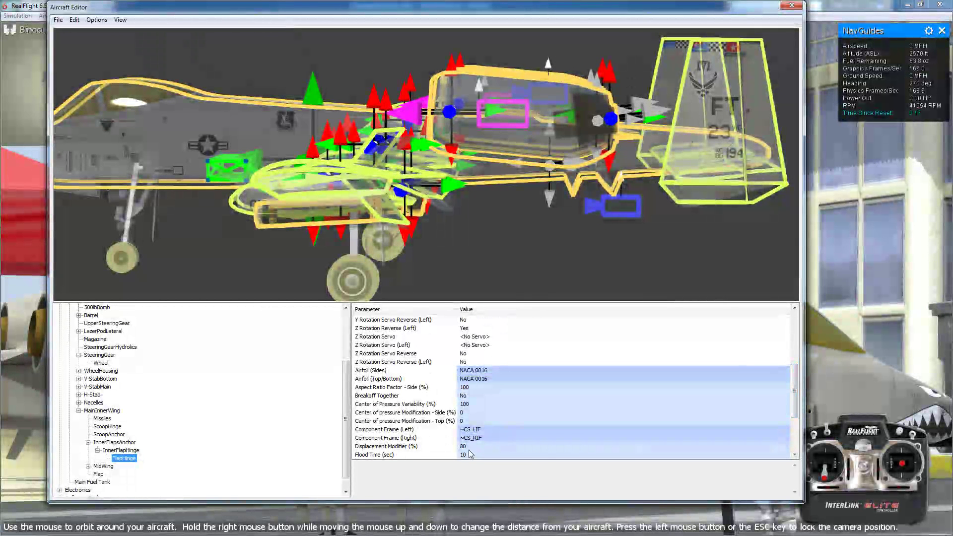
{"action": "left_click", "coordinate": [126, 451]}
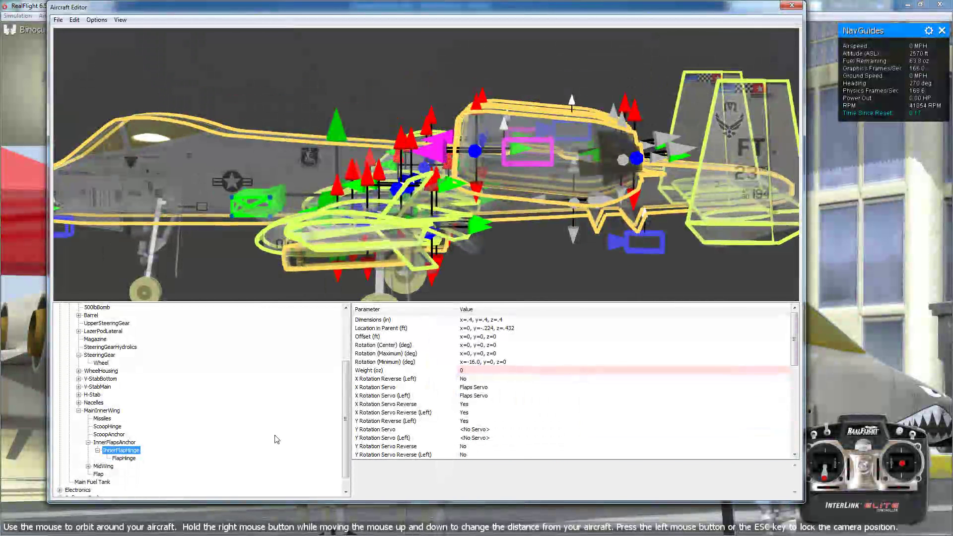
{"action": "left_click_drag", "start_coordinate": [796, 328], "coordinate": [800, 378]}
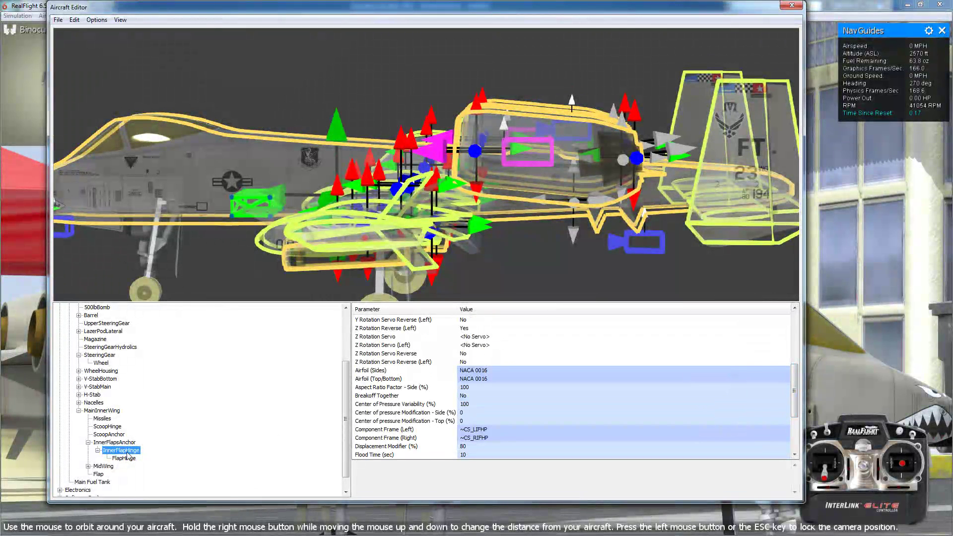
Step: Compare the location, rotation limits and servo parameters of InnerFlapsAnchor, InnerFlapHinge and FlapHinge
{"action": "left_click", "coordinate": [117, 443]}
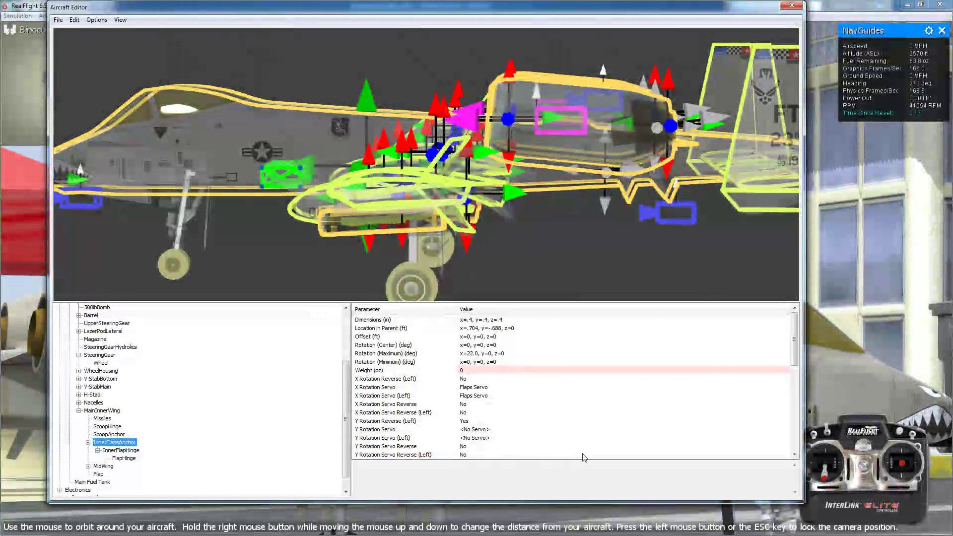
{"action": "mouse_move", "coordinate": [795, 332]}
{"action": "left_mouse_down"}
{"action": "mouse_move", "coordinate": [797, 353]}
{"action": "mouse_move", "coordinate": [795, 333]}
{"action": "left_mouse_up"}
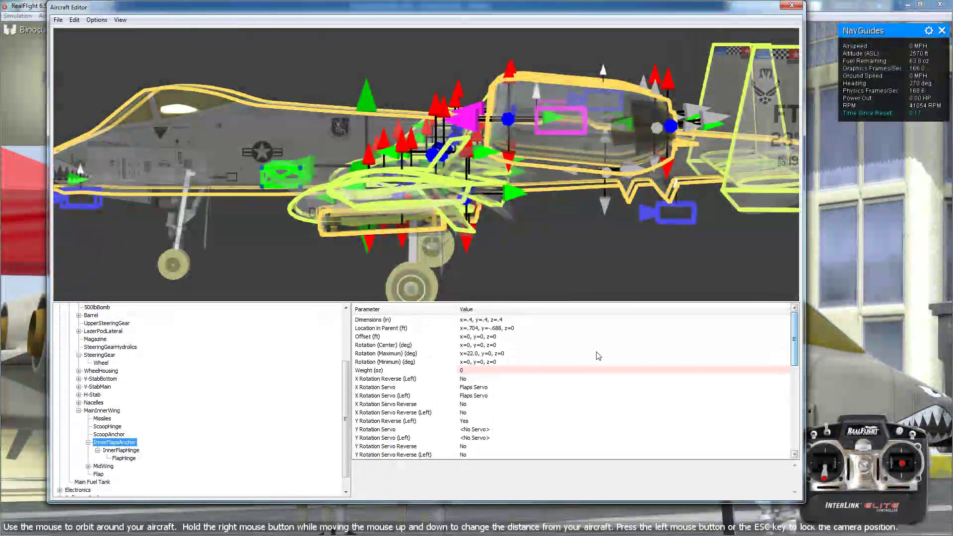
{"action": "left_click", "coordinate": [115, 451]}
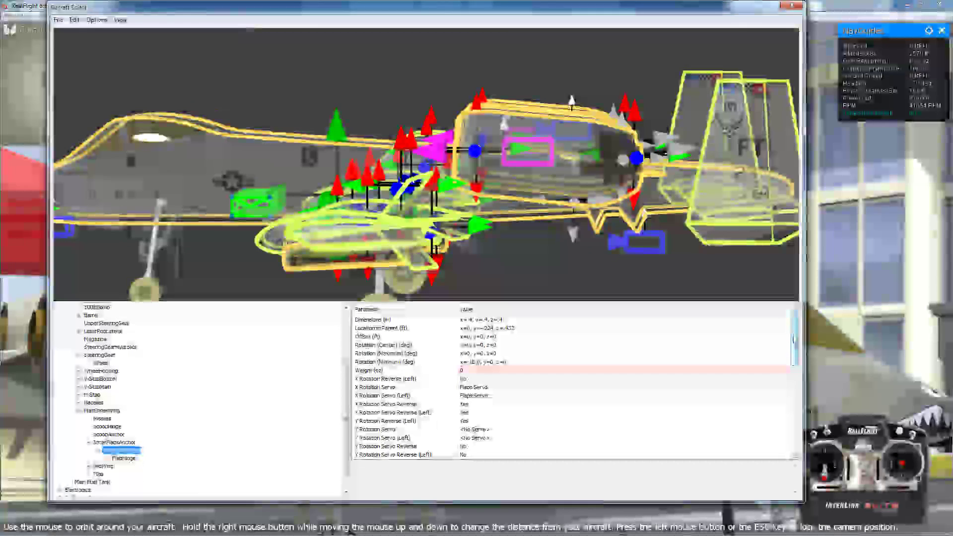
{"action": "left_click_drag", "start_coordinate": [795, 341], "coordinate": [796, 342]}
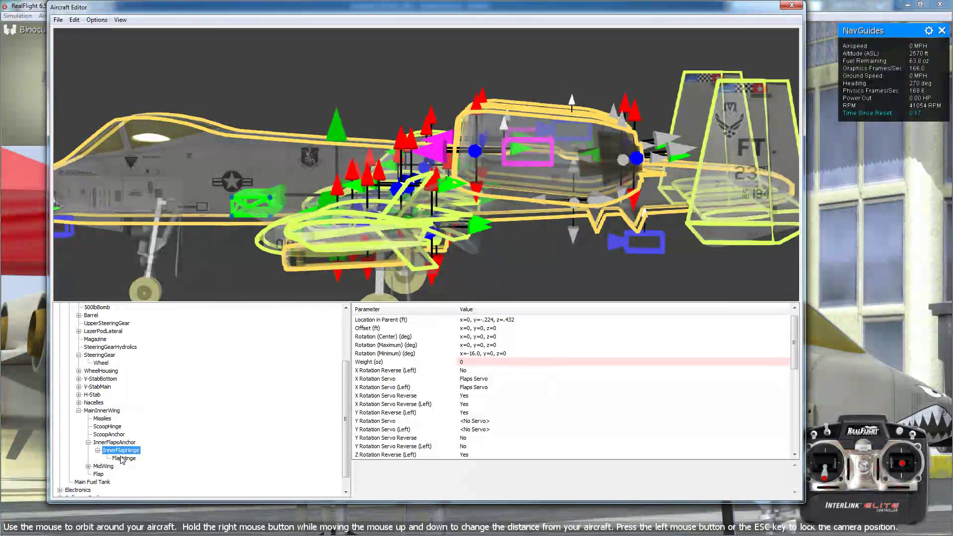
{"action": "key", "text": "Down"}
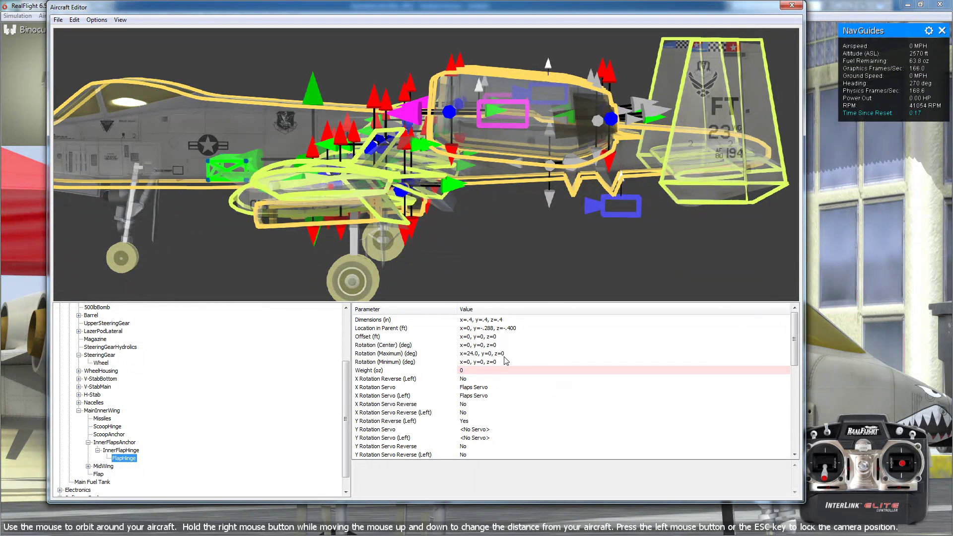
{"action": "left_click", "coordinate": [121, 451]}
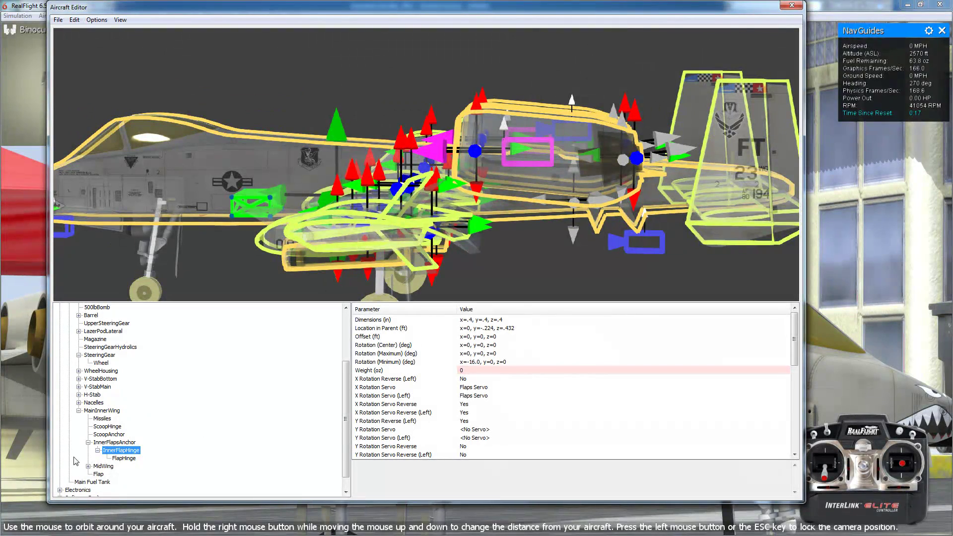
Step: Set the maximum X rotation of InnerFlapsAnchor to 40 degrees
{"action": "left_click", "coordinate": [105, 444]}
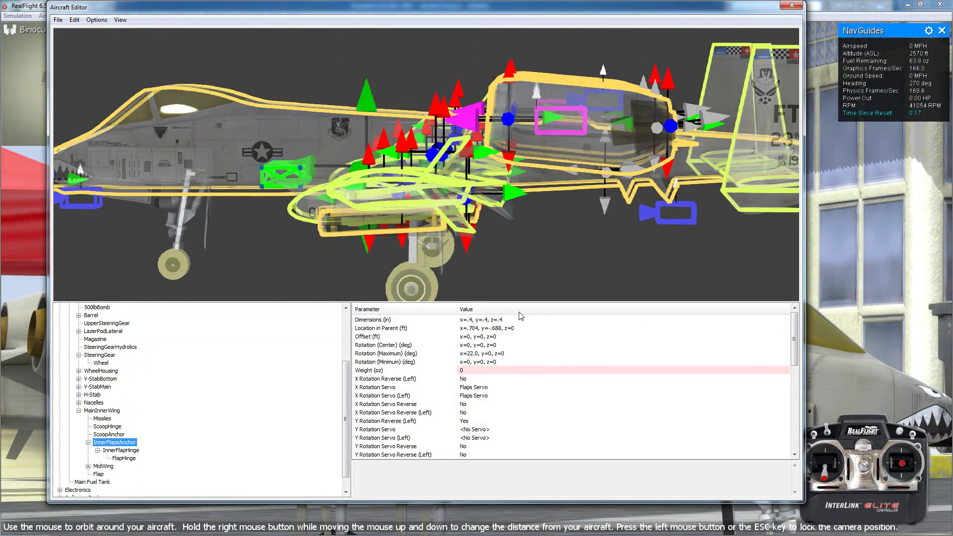
{"action": "left_click_drag", "start_coordinate": [529, 269], "coordinate": [472, 285]}
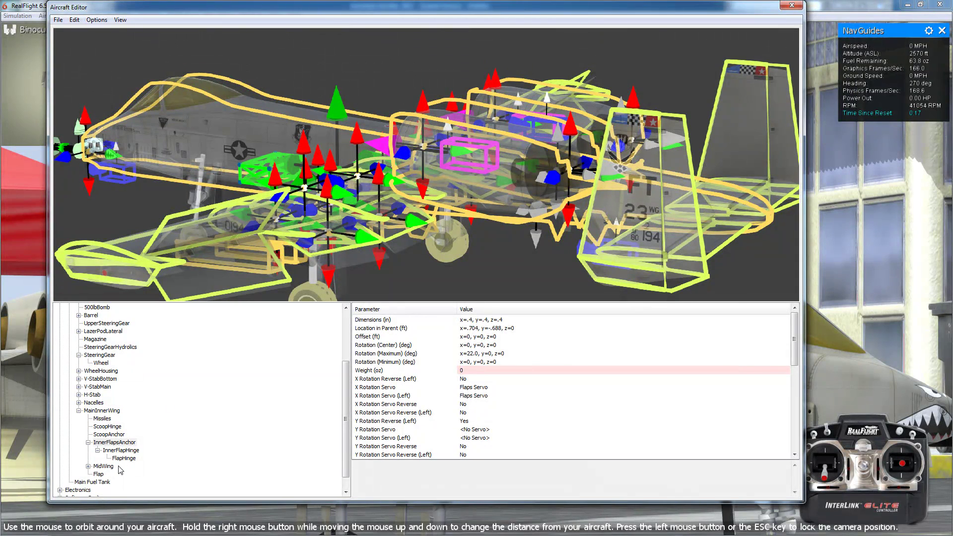
{"action": "left_click_drag", "start_coordinate": [469, 291], "coordinate": [506, 268]}
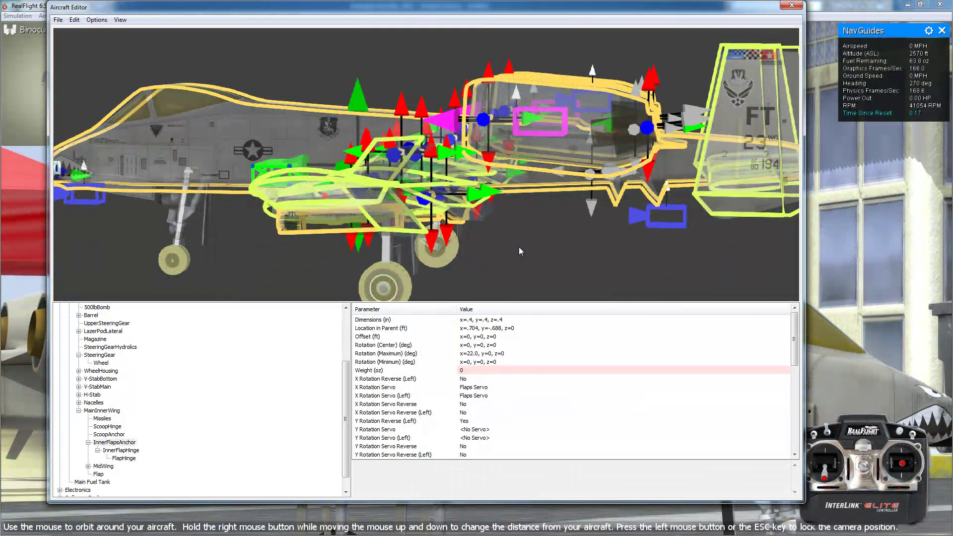
{"action": "left_click", "coordinate": [478, 355]}
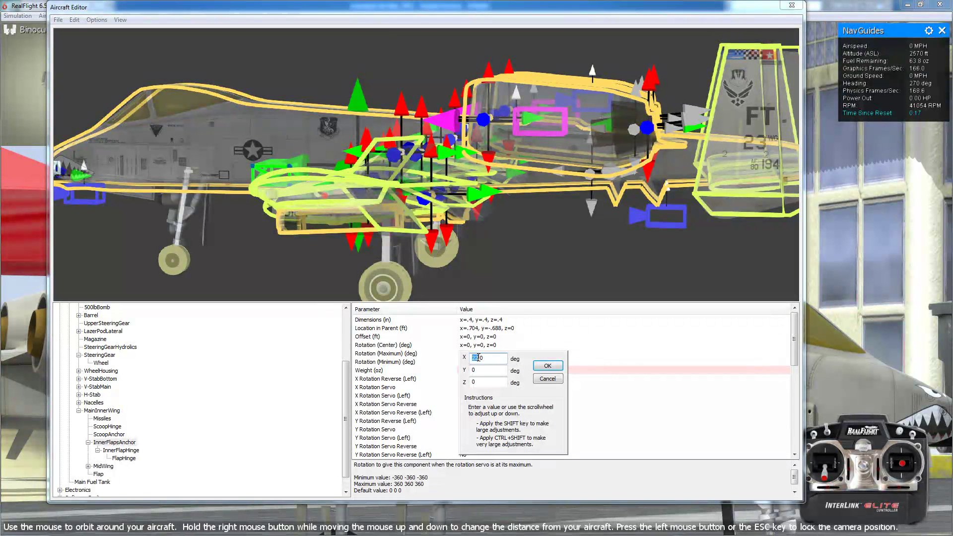
{"action": "left_click", "coordinate": [548, 366]}
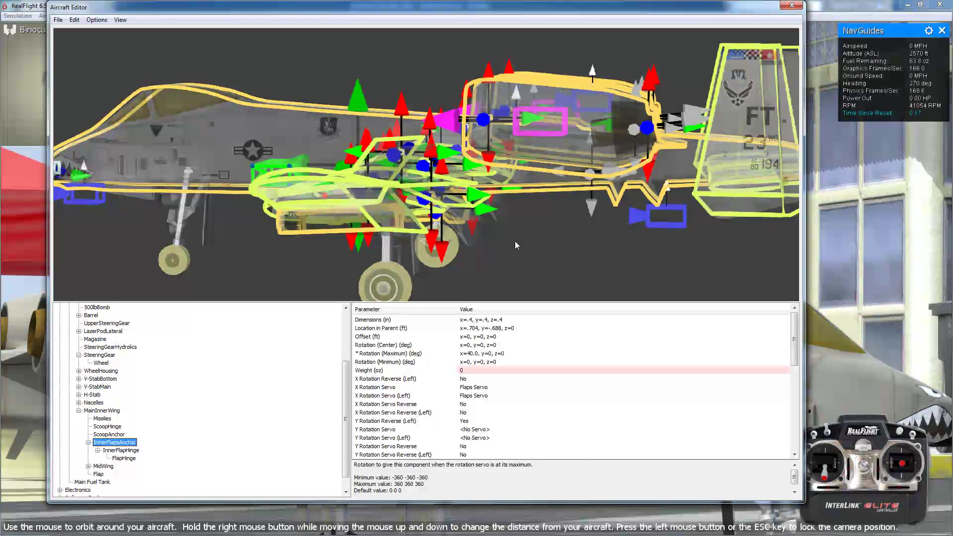
Step: Display the A-10 with visuals only, hiding the wireframe, and look at its deflected flaps from below
{"action": "left_click", "coordinate": [121, 20]}
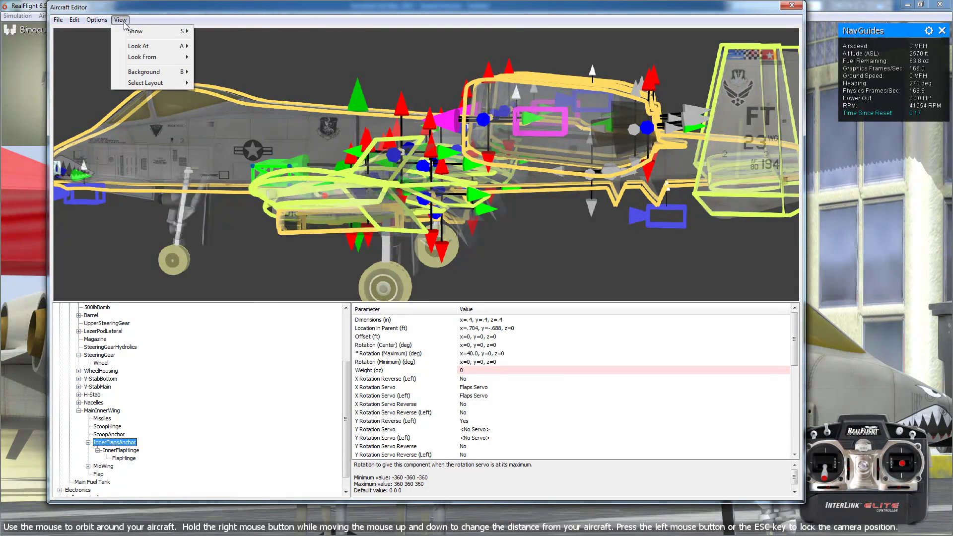
{"action": "mouse_move", "coordinate": [103, 26]}
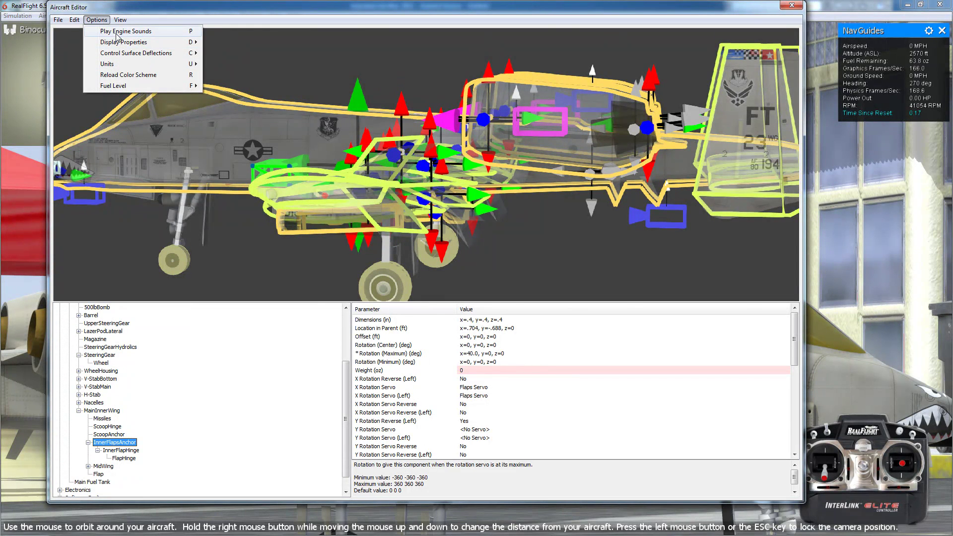
{"action": "mouse_move", "coordinate": [149, 45]}
{"action": "mouse_move", "coordinate": [169, 32]}
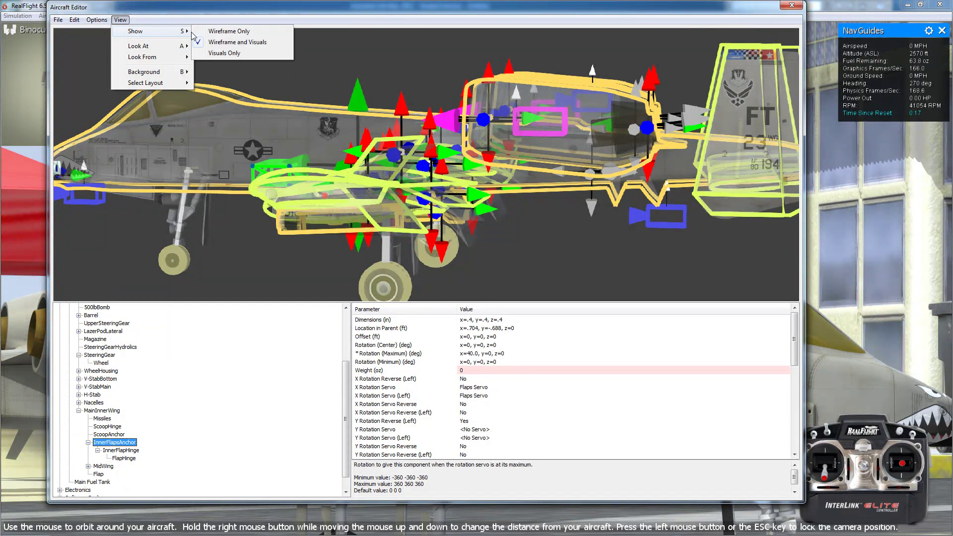
{"action": "left_click", "coordinate": [225, 53]}
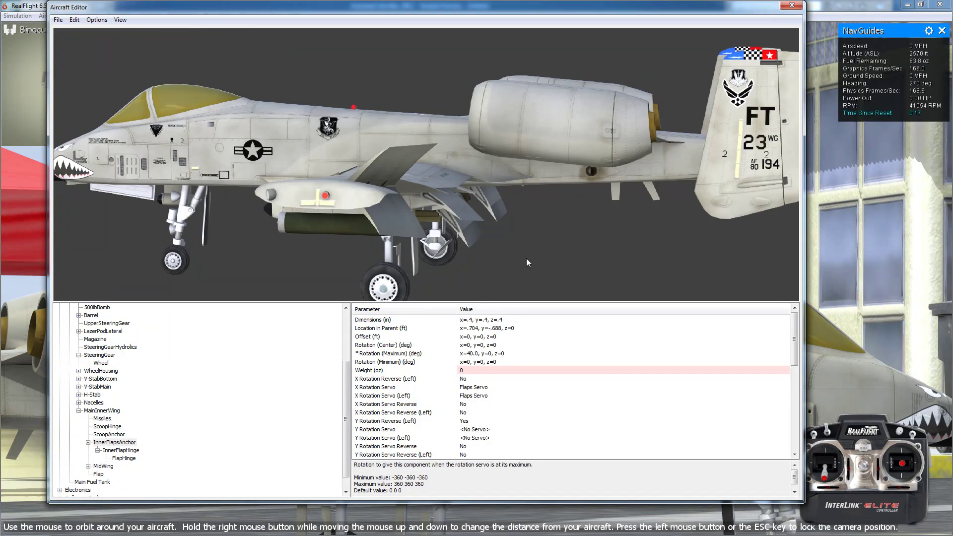
{"action": "mouse_move", "coordinate": [518, 241]}
{"action": "left_mouse_down"}
{"action": "mouse_move", "coordinate": [496, 237]}
{"action": "mouse_move", "coordinate": [533, 228]}
{"action": "left_mouse_up"}
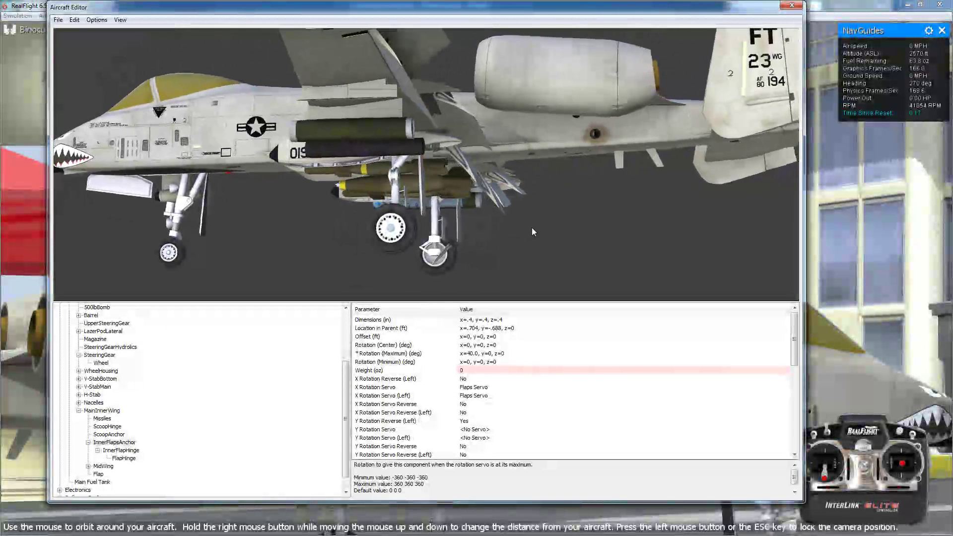
Step: Set the minimum X rotation of InnerFlapHinge to -30 degrees
{"action": "left_click", "coordinate": [120, 451]}
{"action": "left_click", "coordinate": [472, 364]}
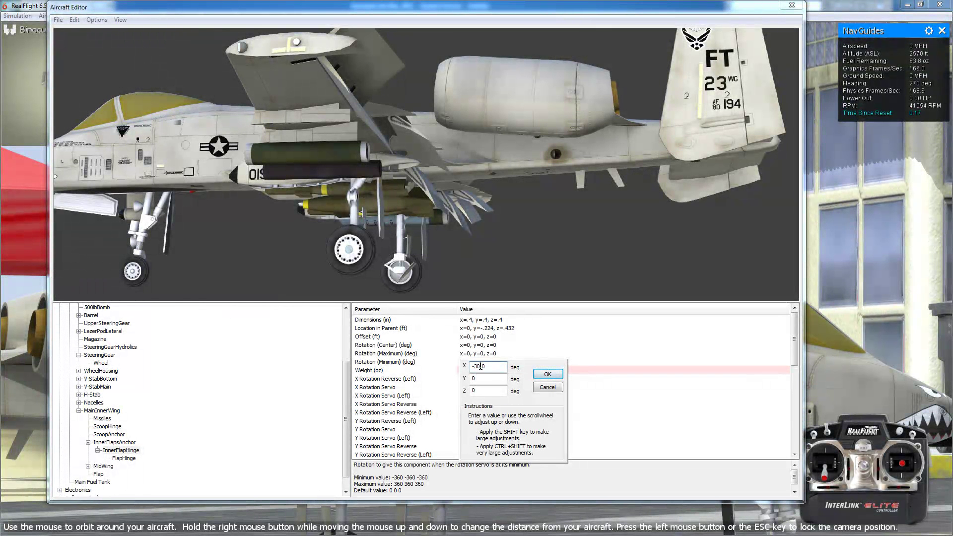
{"action": "left_click", "coordinate": [548, 374]}
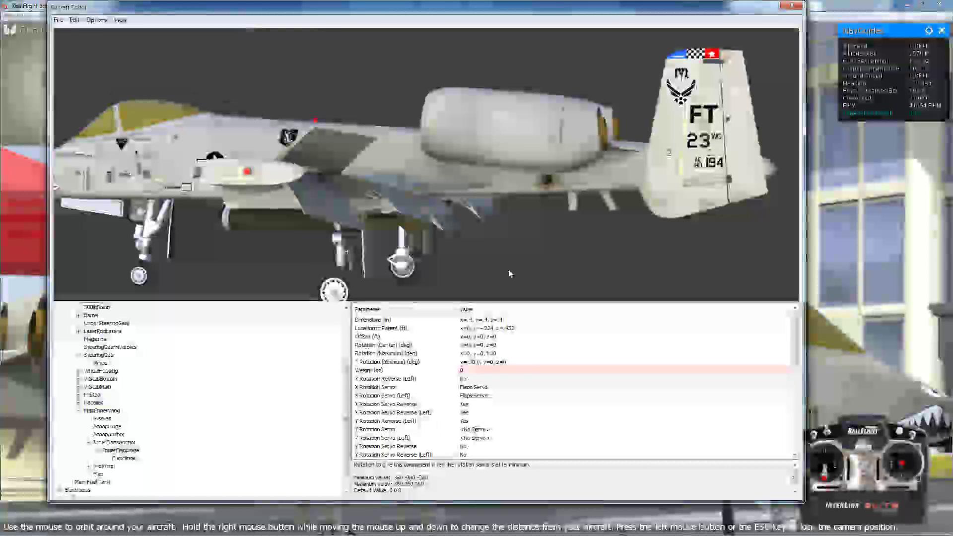
Step: Set the maximum X rotation of FlapHinge to 35 degrees
{"action": "left_click", "coordinate": [123, 458]}
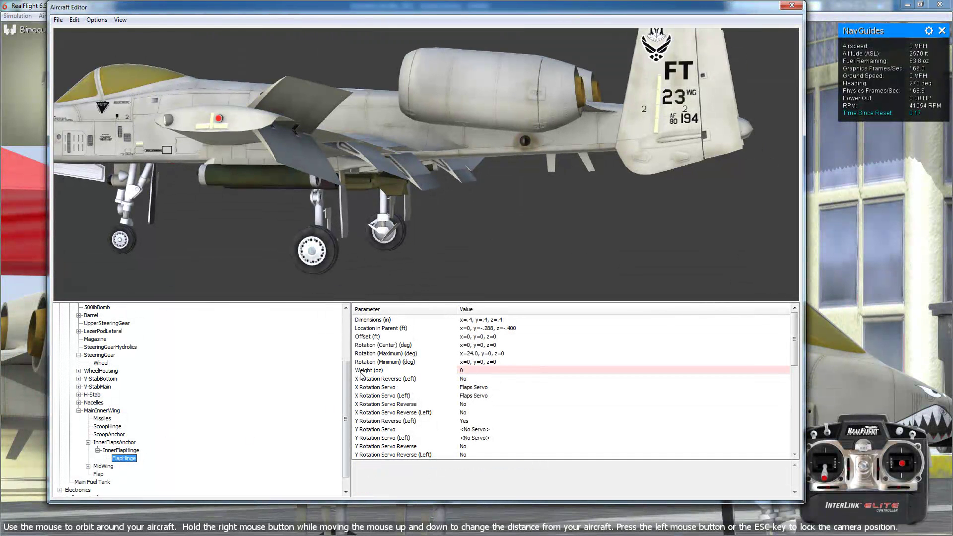
{"action": "left_click", "coordinate": [471, 357]}
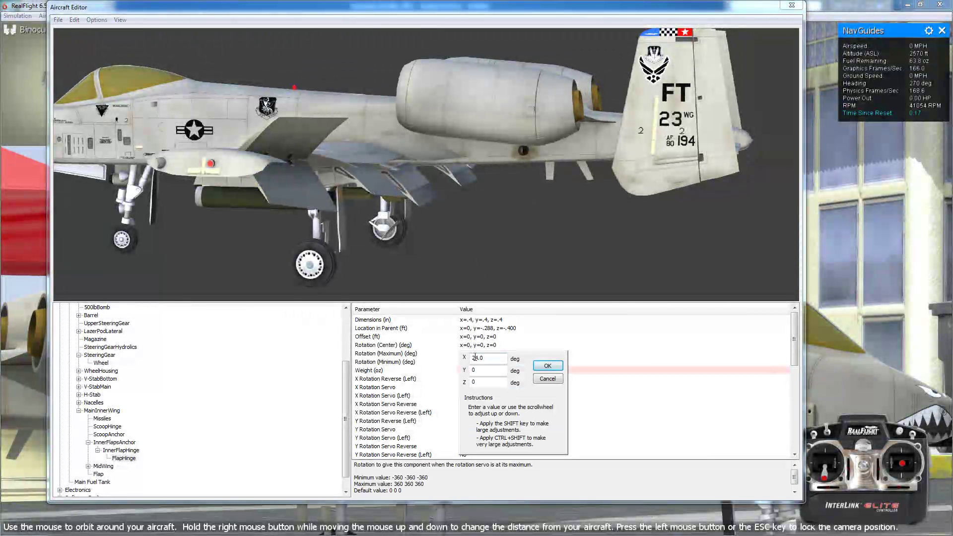
{"action": "left_click_drag", "start_coordinate": [474, 357], "coordinate": [478, 359]}
{"action": "type", "text": "35"}
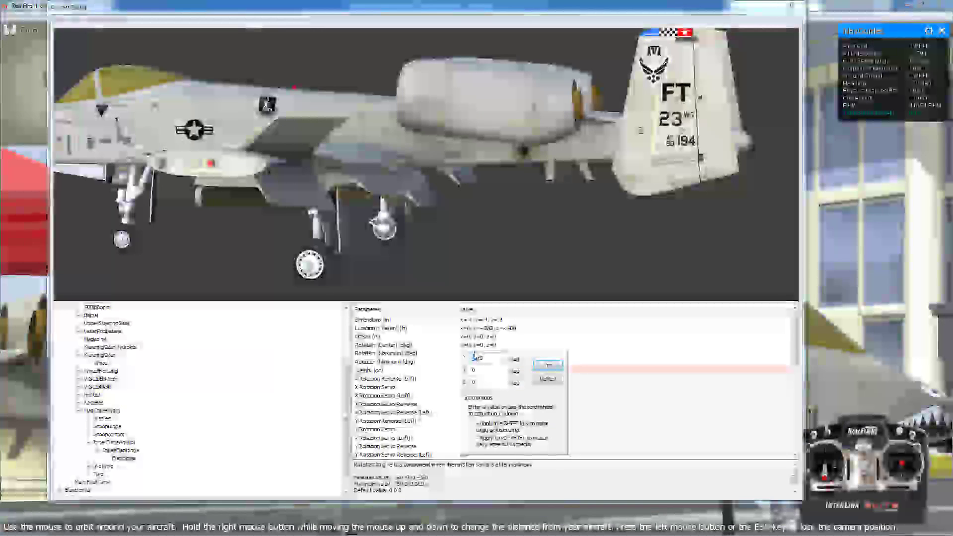
{"action": "key", "text": "Return"}
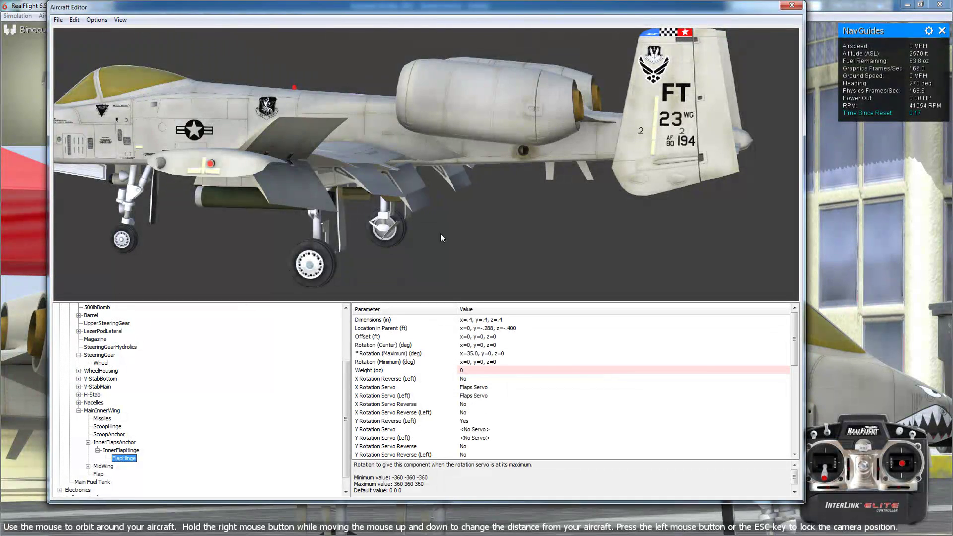